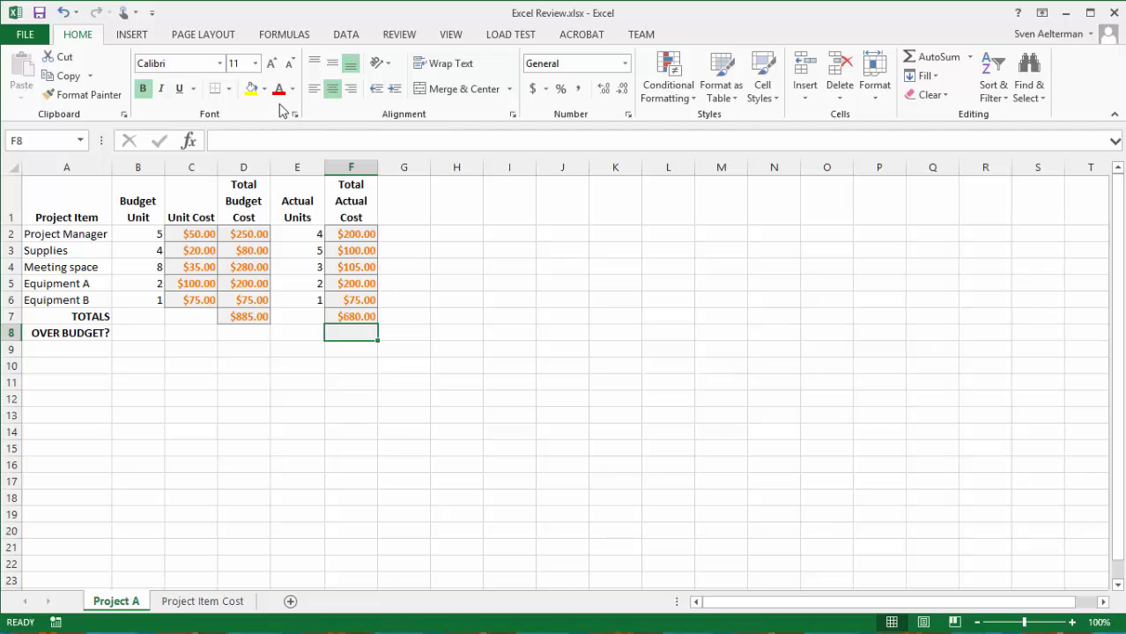
Search the function library for "if" and insert the IF function into the OVER BUDGET? cell F8
{"action": "left_click", "coordinate": [283, 35]}
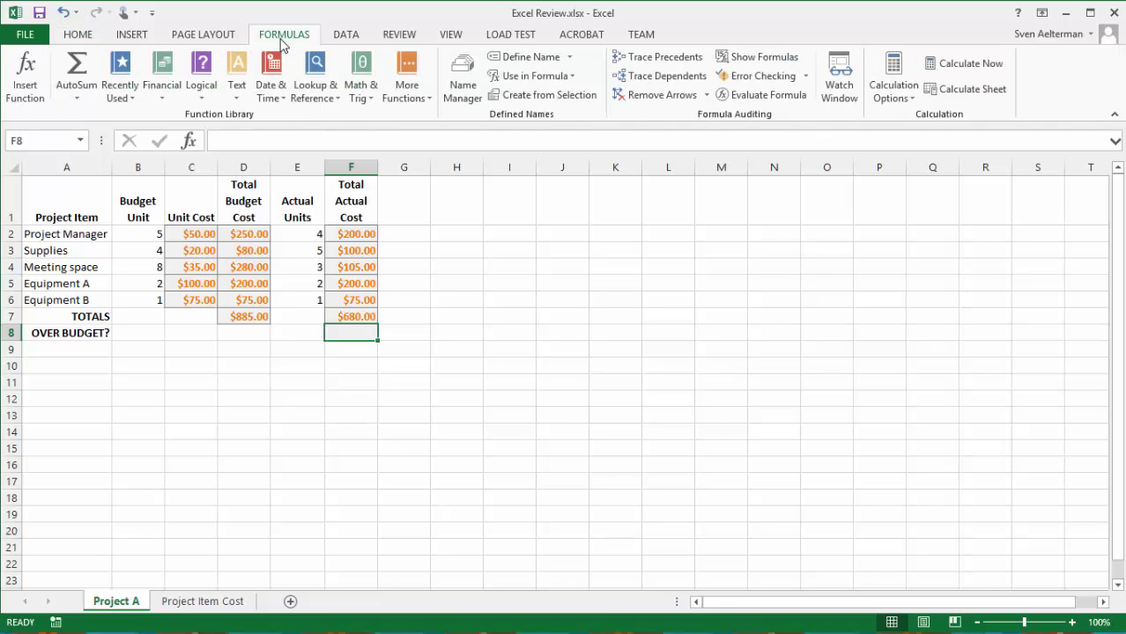
{"action": "left_click", "coordinate": [25, 75]}
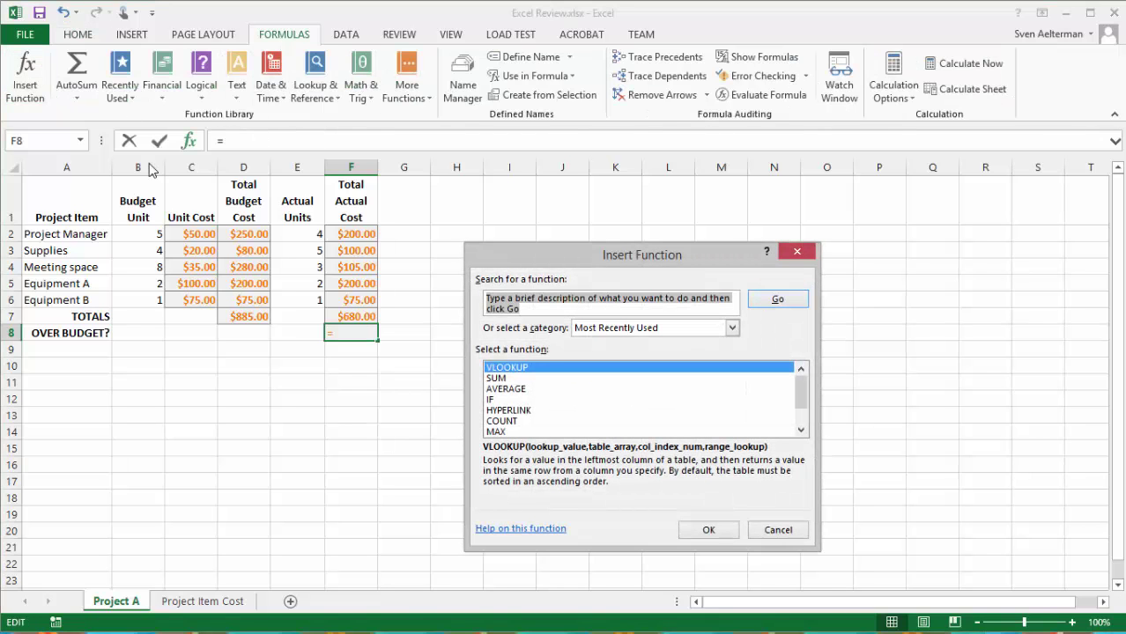
{"action": "type", "text": "if"}
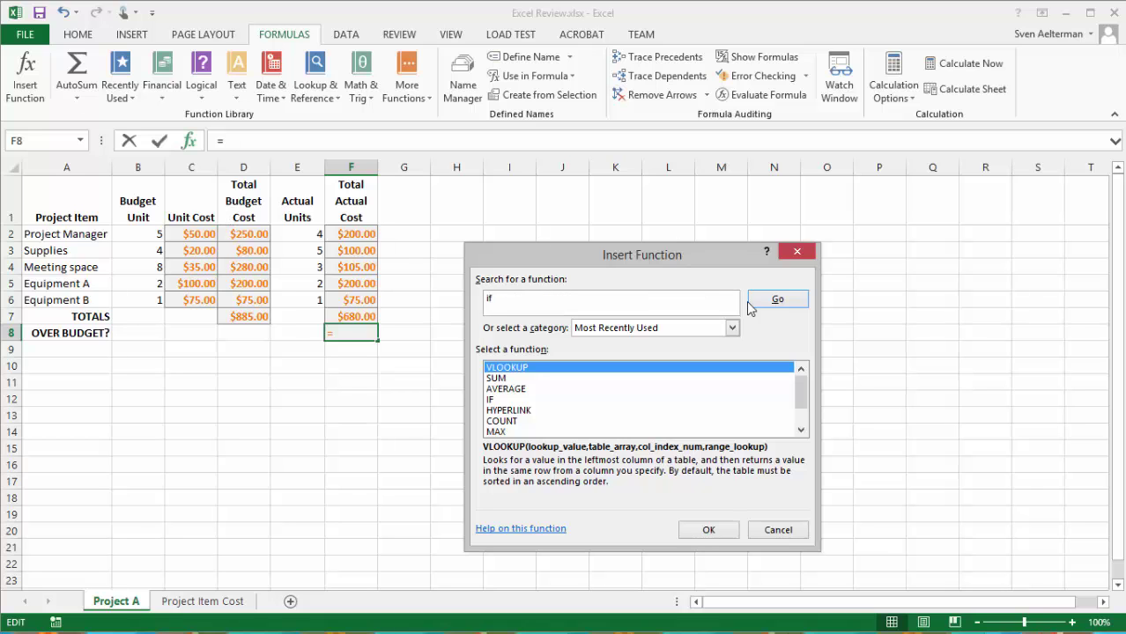
{"action": "left_click", "coordinate": [777, 300]}
{"action": "left_click", "coordinate": [708, 528]}
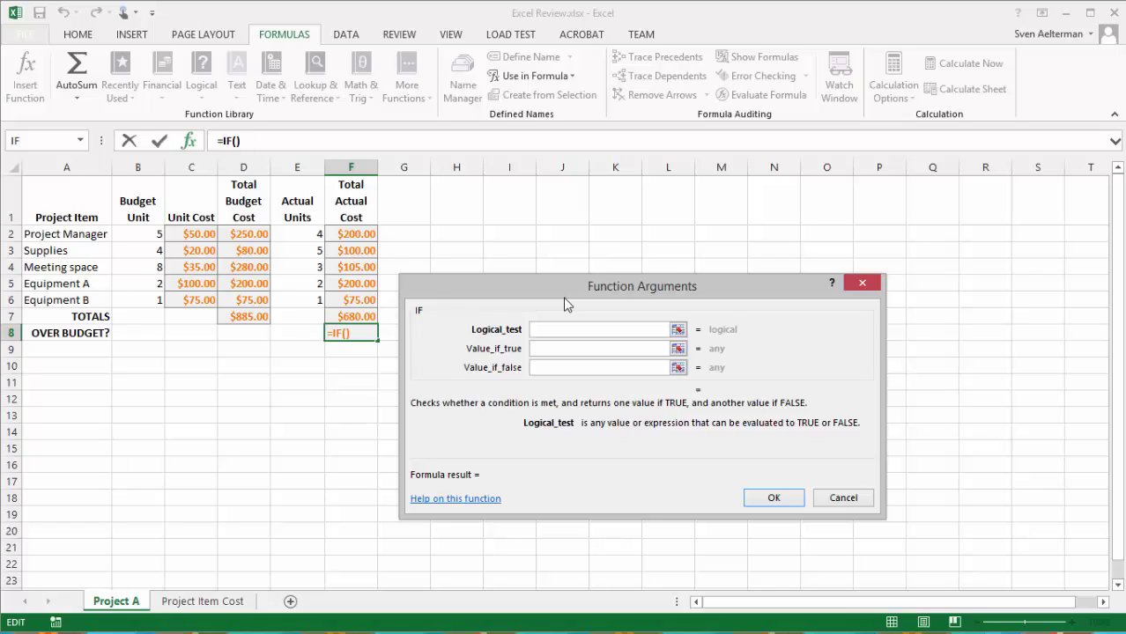
Set the IF function's logical test to F7>D7, comparing the total actual cost with the total budget cost
{"action": "left_click", "coordinate": [351, 316]}
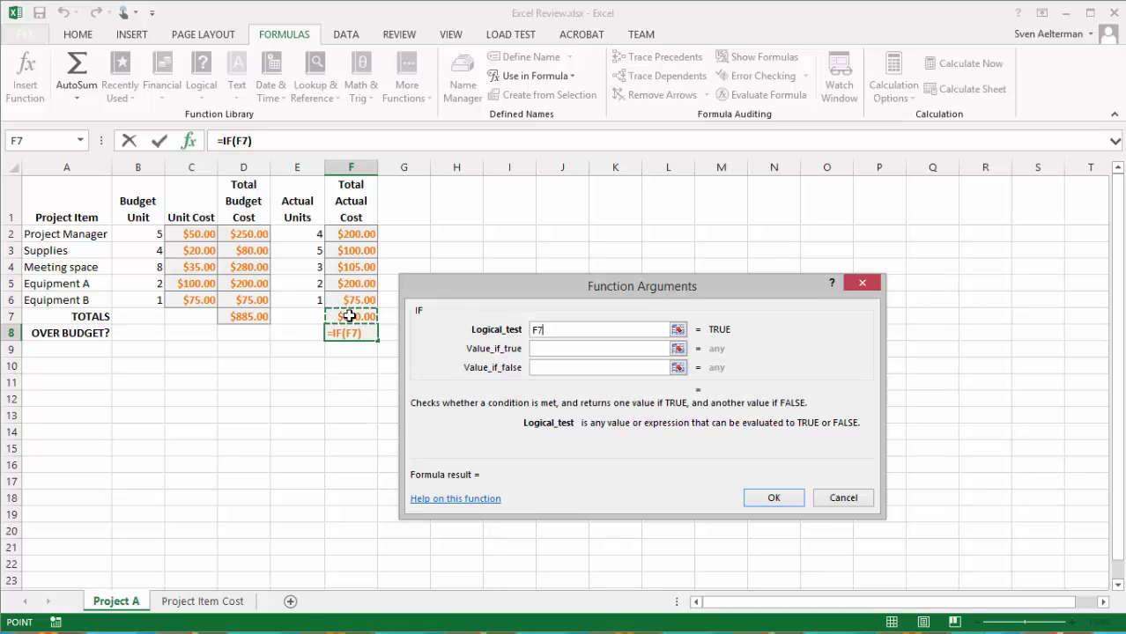
{"action": "type", "text": ">"}
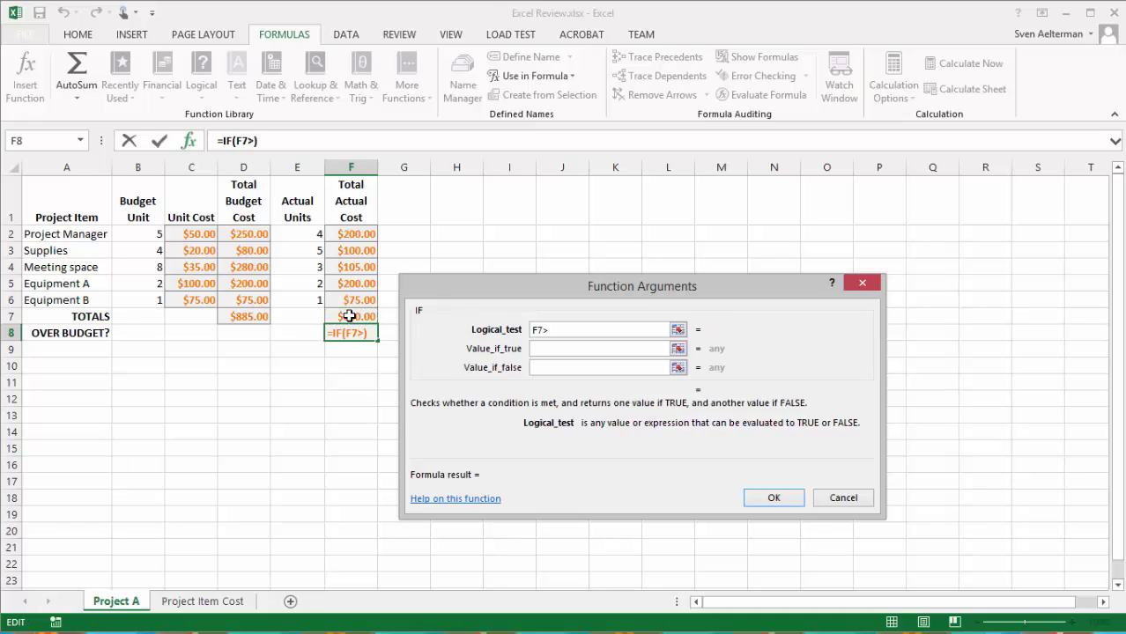
{"action": "left_click", "coordinate": [242, 319]}
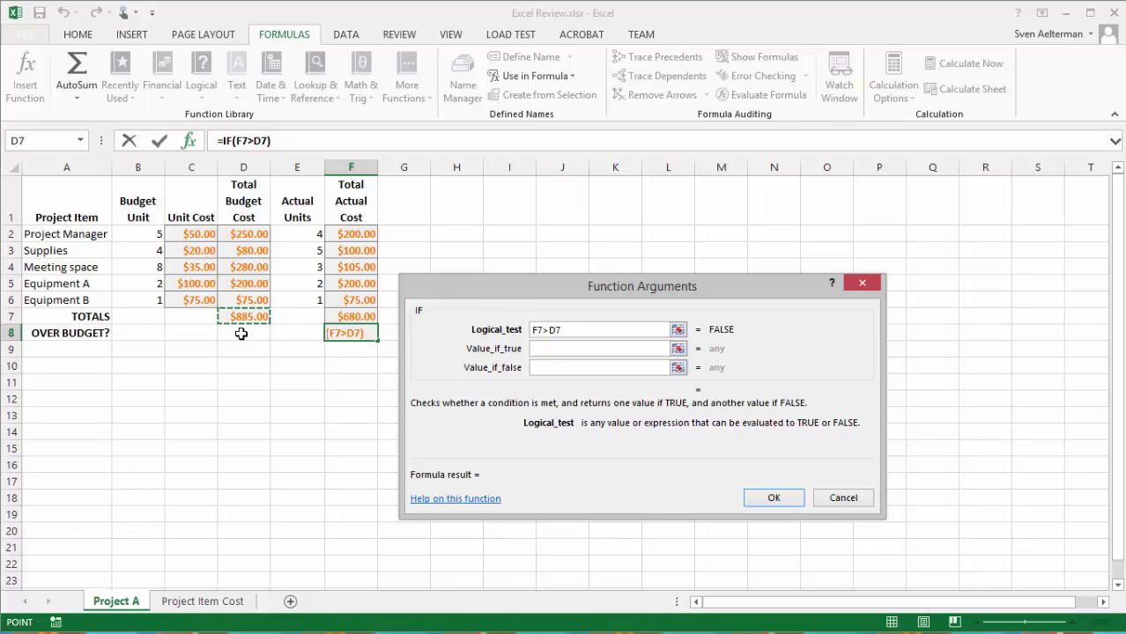
Set the IF function's value if true to the quoted text "YES"
{"action": "left_click", "coordinate": [560, 349]}
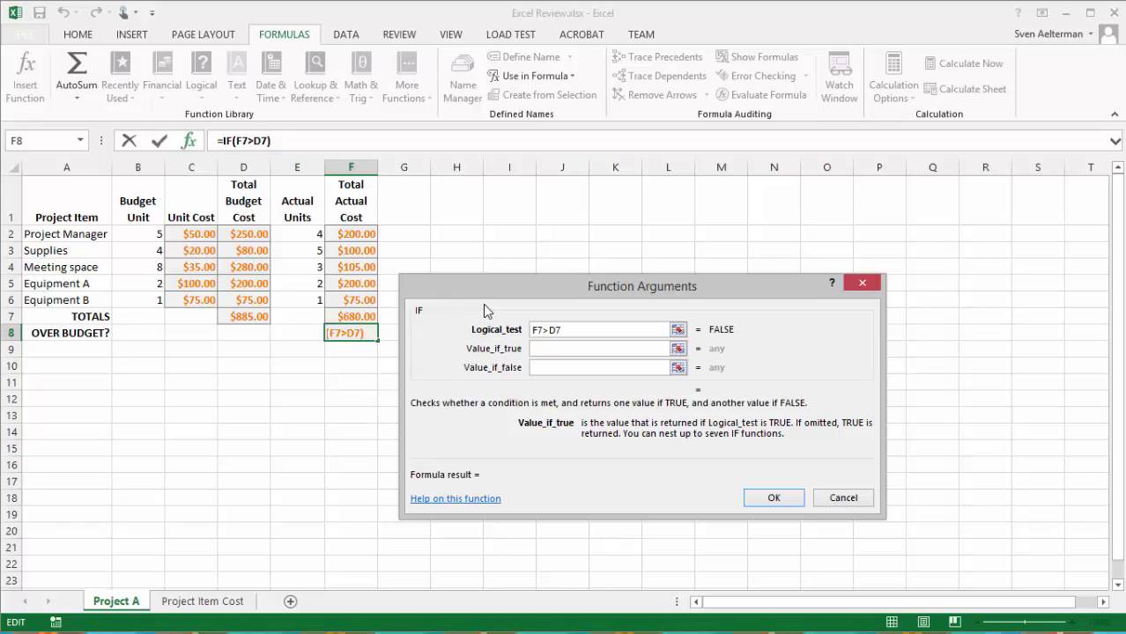
{"action": "type", "text": "YES"}
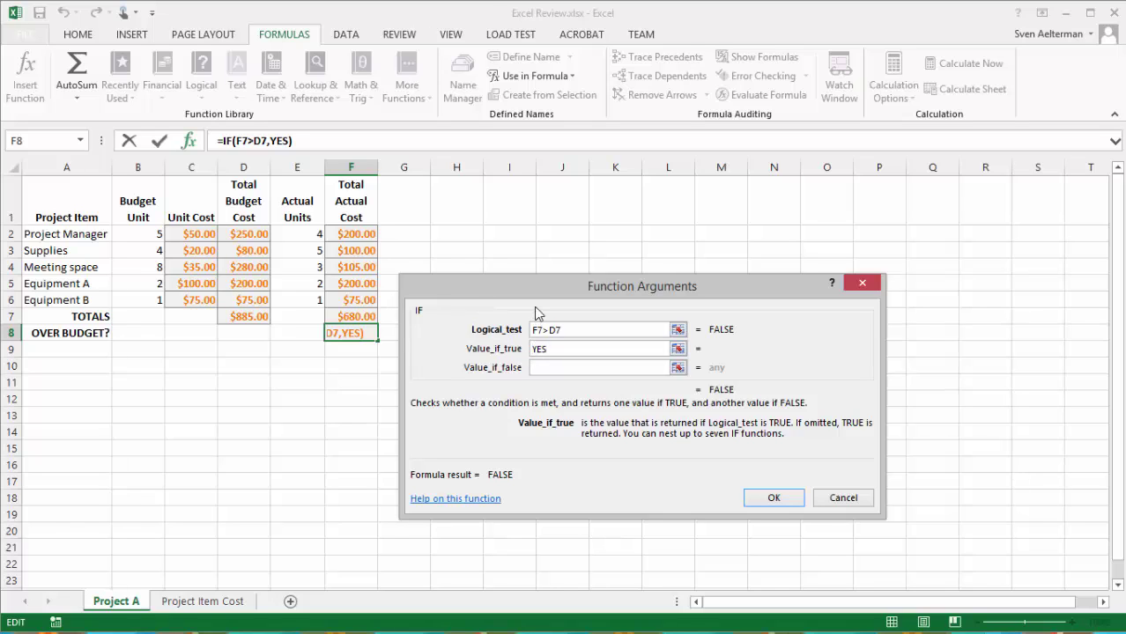
{"action": "key", "text": "Home"}
{"action": "type", "text": "\""}
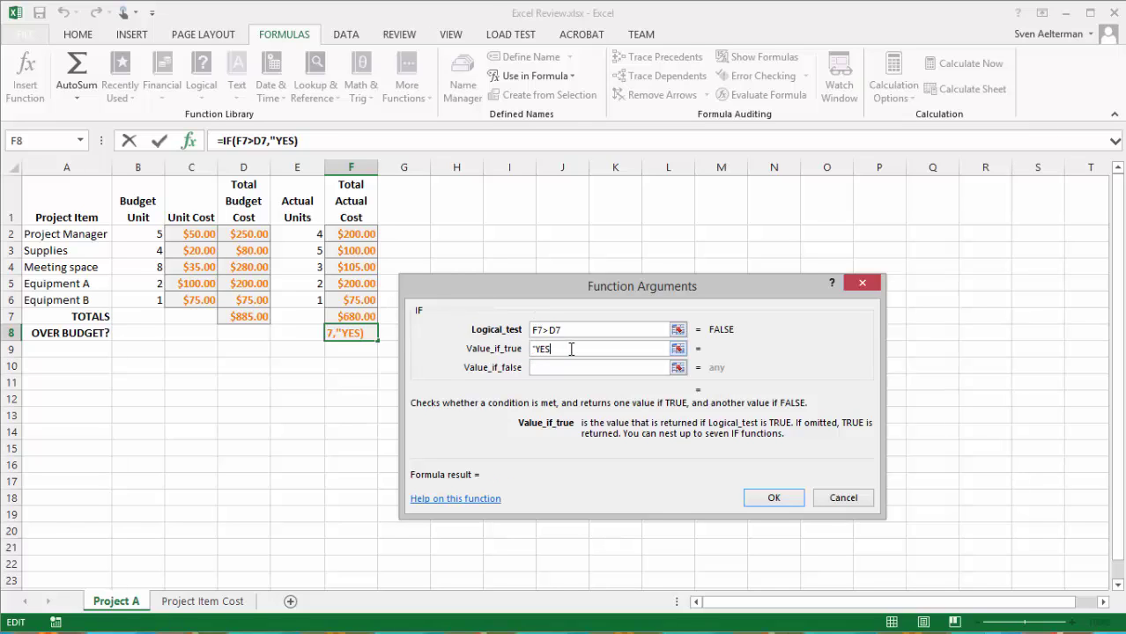
{"action": "left_click", "coordinate": [571, 349]}
{"action": "type", "text": "\""}
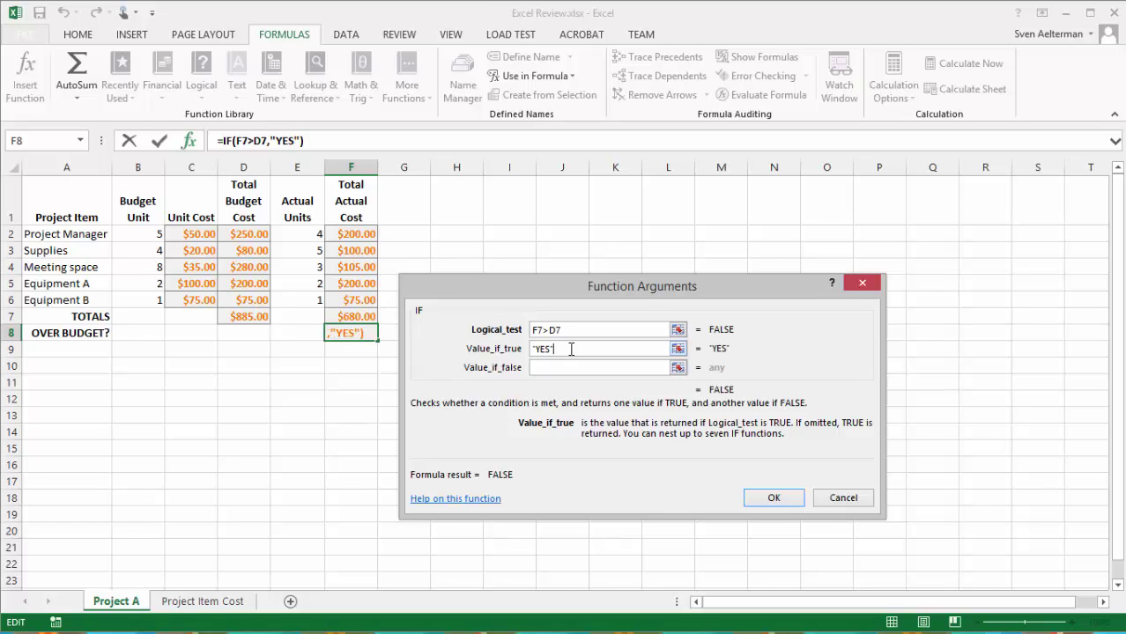
Set the IF function's value if false to the quoted text "NO" and complete the formula
{"action": "left_click", "coordinate": [585, 368]}
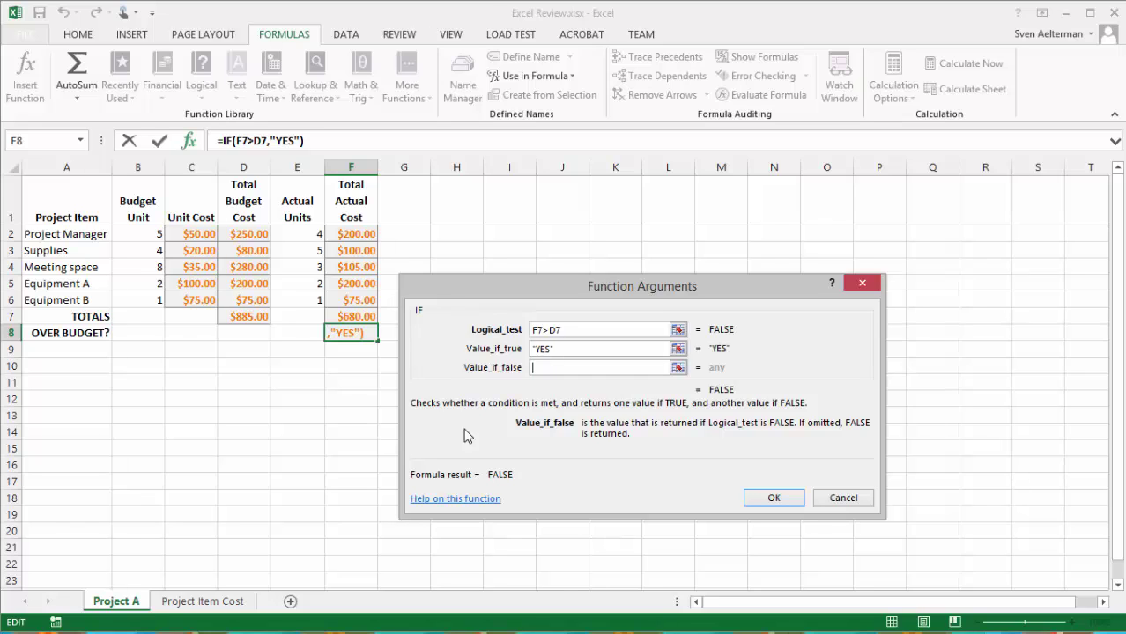
{"action": "type", "text": "\""}
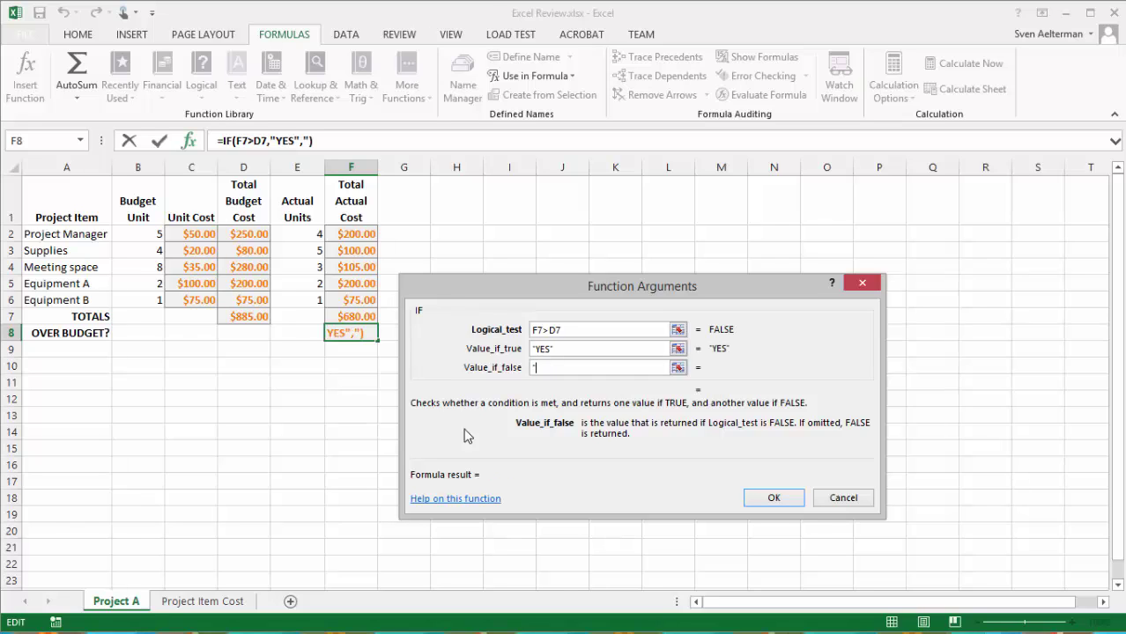
{"action": "type", "text": "NO\""}
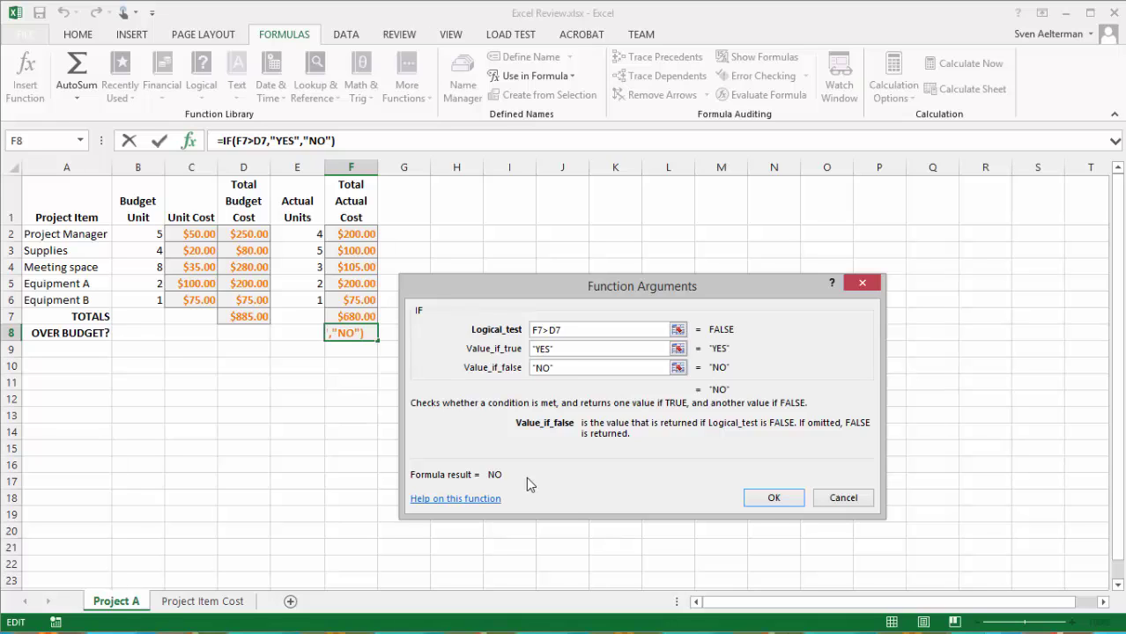
{"action": "left_click", "coordinate": [774, 499]}
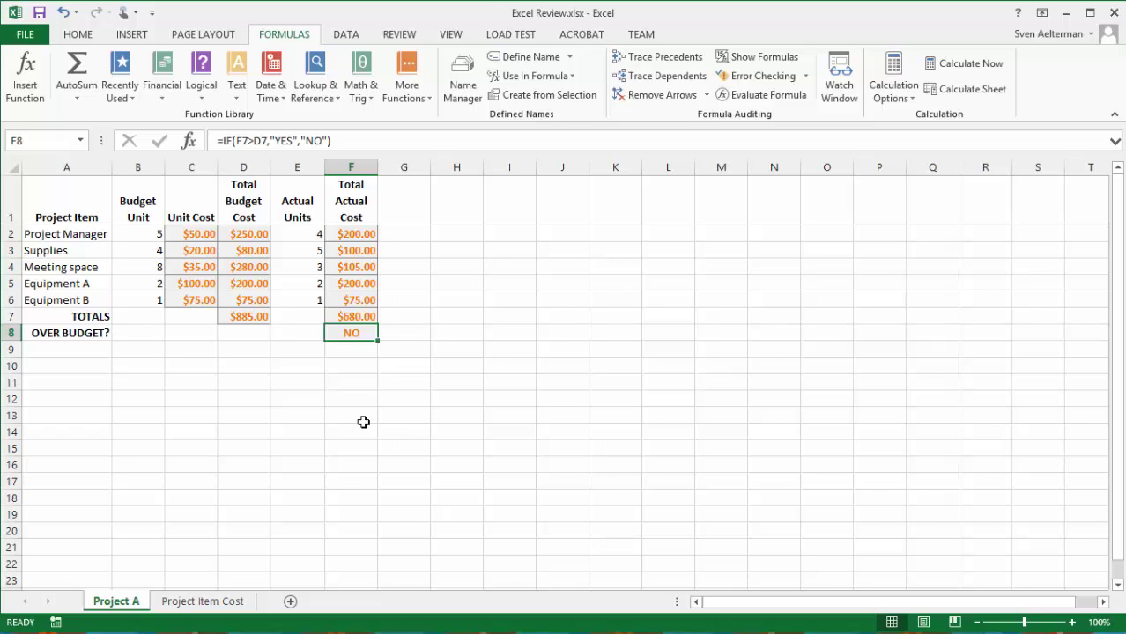
Change the actual units of Equipment A to 4 and of Supplies to 6
{"action": "left_click", "coordinate": [301, 283]}
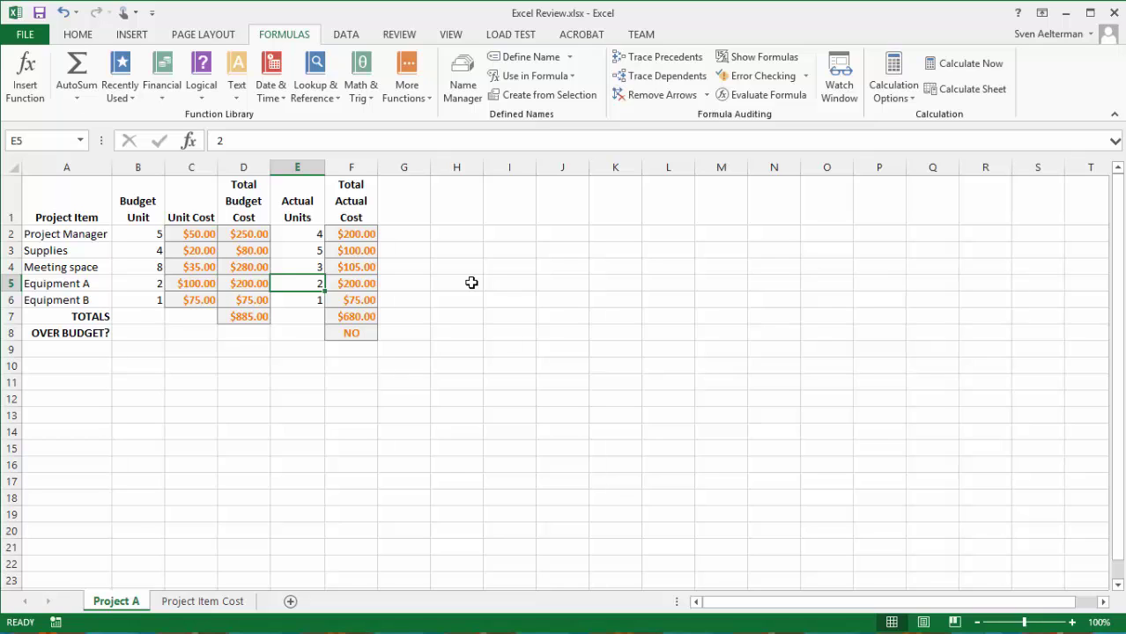
{"action": "type", "text": "4"}
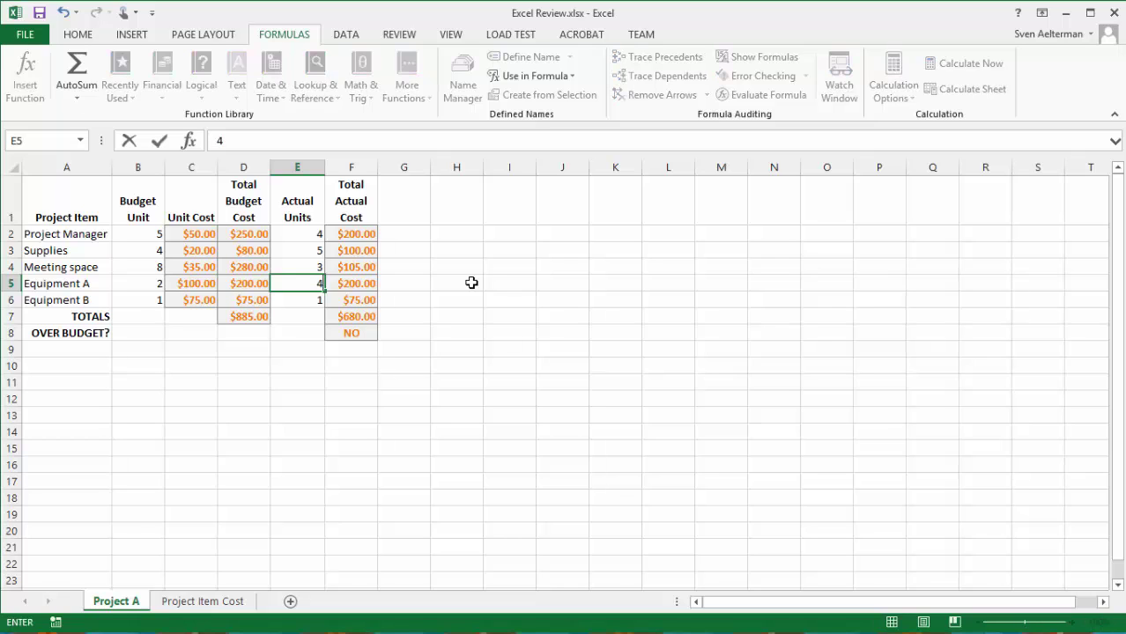
{"action": "key", "text": "Return"}
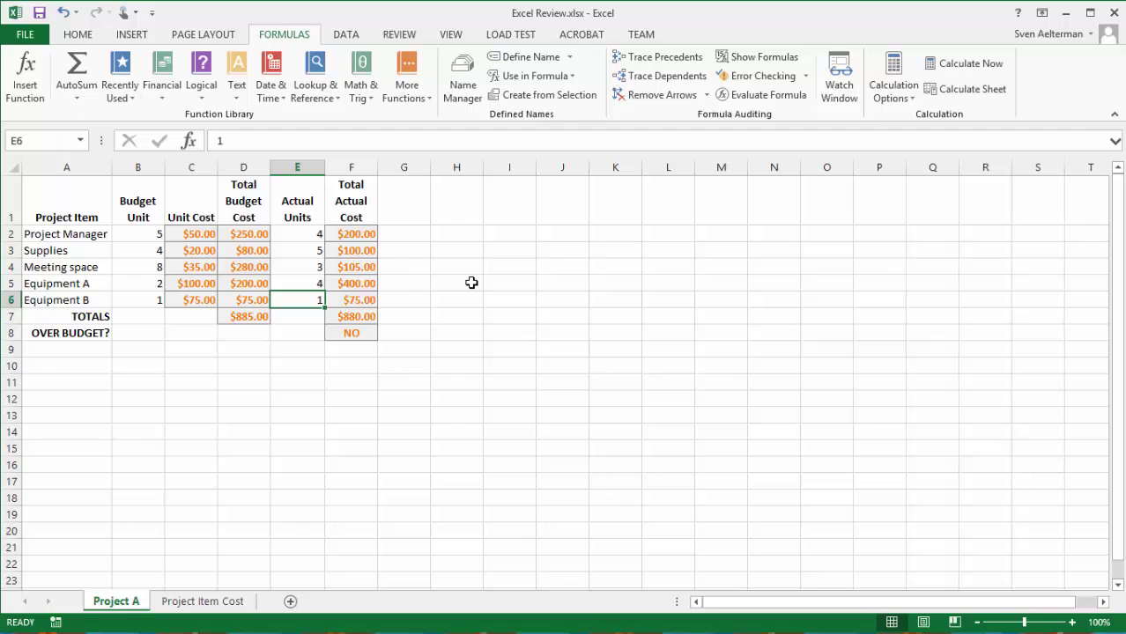
{"action": "key", "text": "Up"}
{"action": "key", "text": "Up"}
{"action": "key", "text": "Up"}
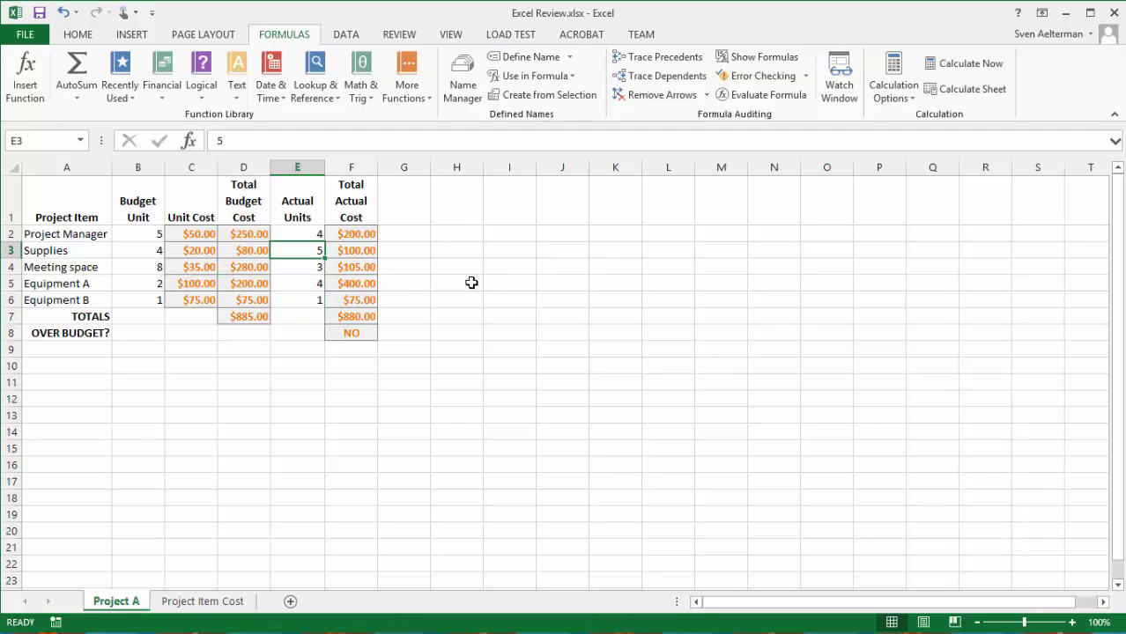
{"action": "type", "text": "6"}
{"action": "key", "text": "Return"}
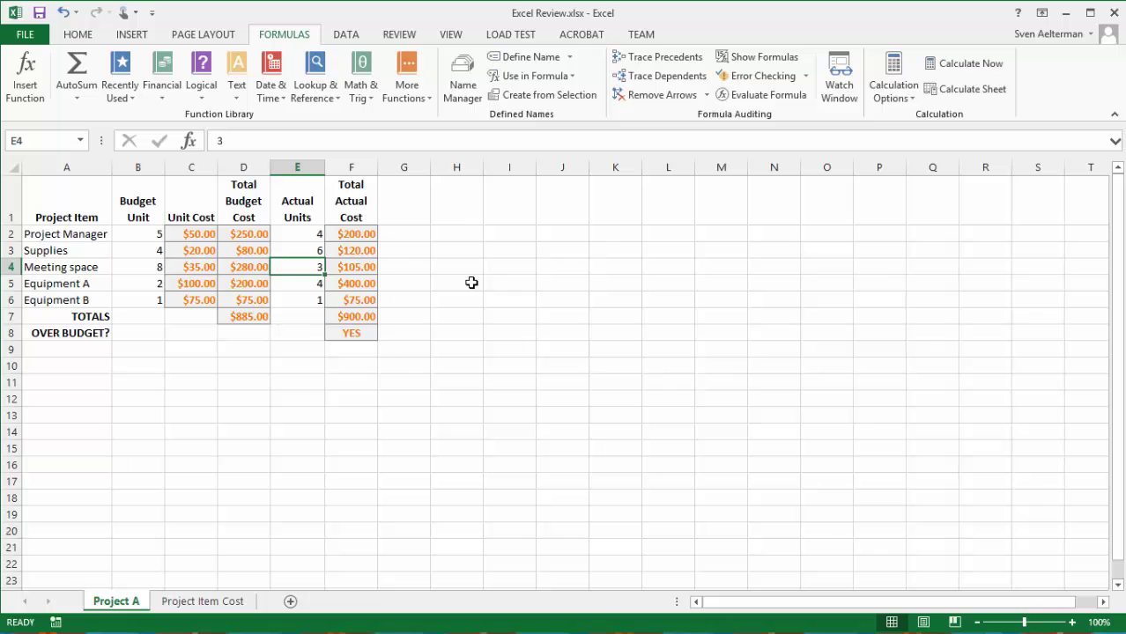
On the Project Item Cost sheet, check which cell range the defined name ProjectItemCost refers to
{"action": "left_click", "coordinate": [208, 606]}
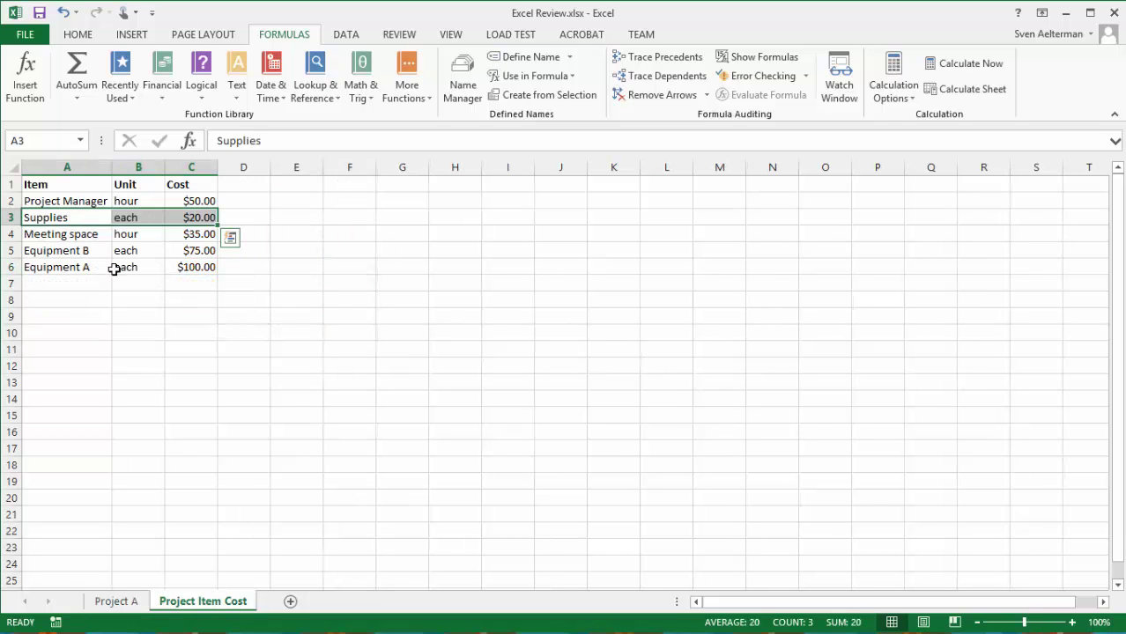
{"action": "left_click", "coordinate": [89, 201]}
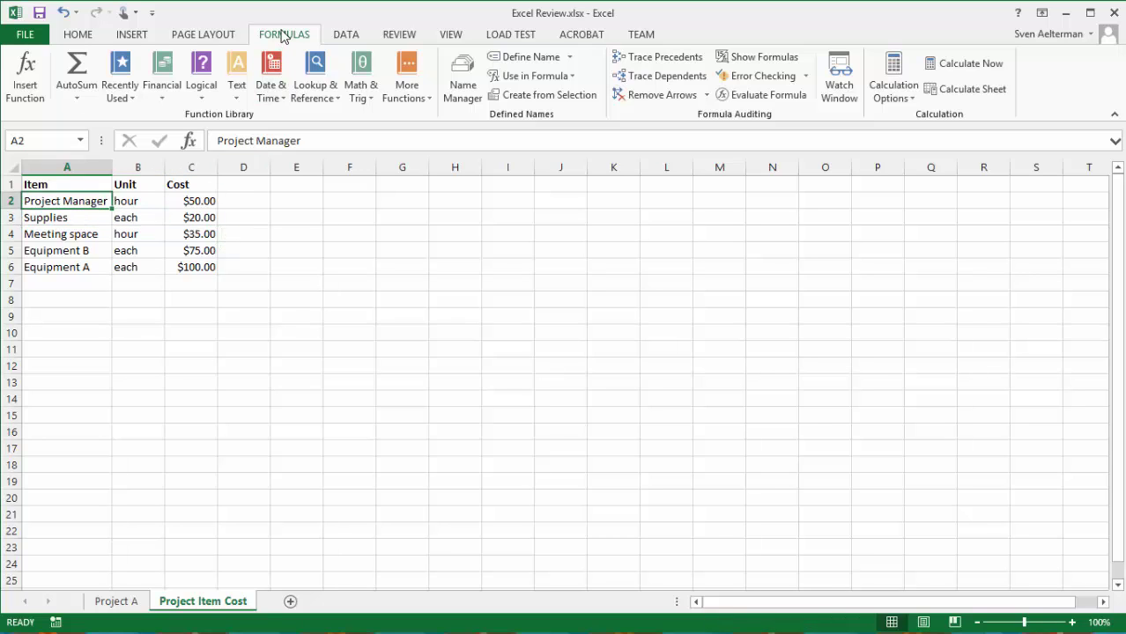
{"action": "left_click", "coordinate": [467, 84]}
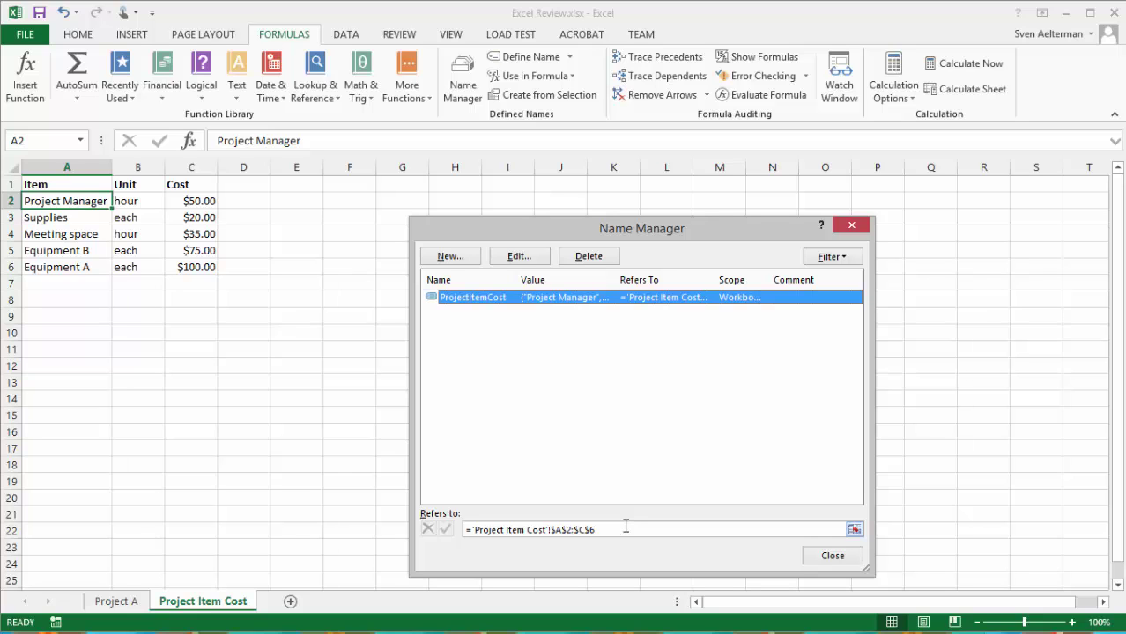
{"action": "left_click", "coordinate": [832, 556]}
Add the item Administrative Assistant in A7 of the cost list and autofit column A to its contents
{"action": "left_click", "coordinate": [74, 288]}
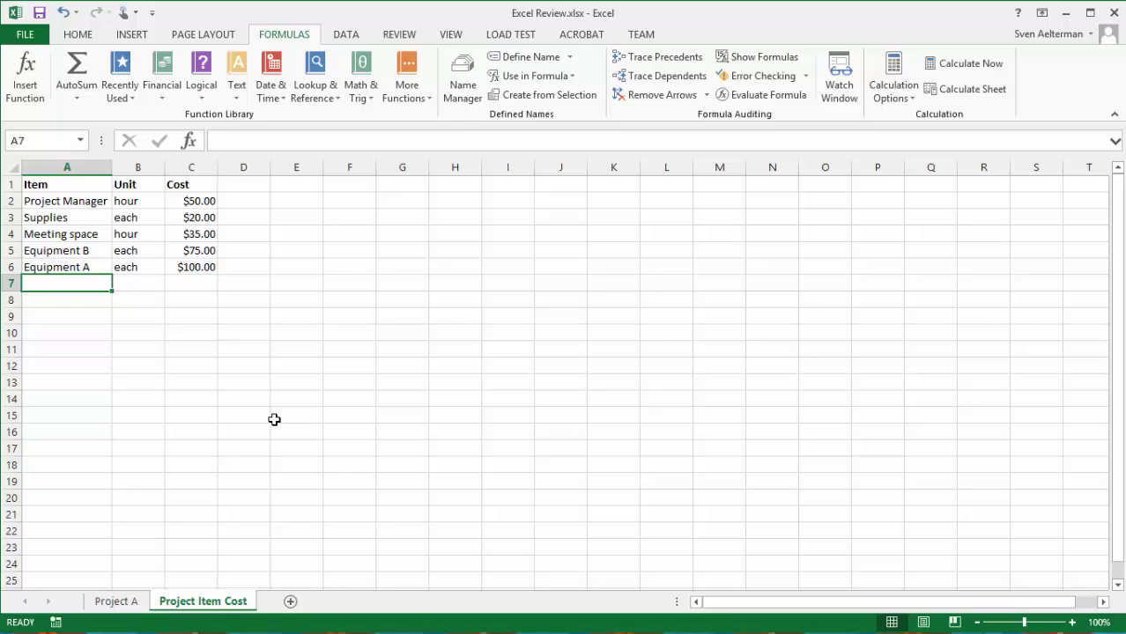
{"action": "type", "text": "Ad"}
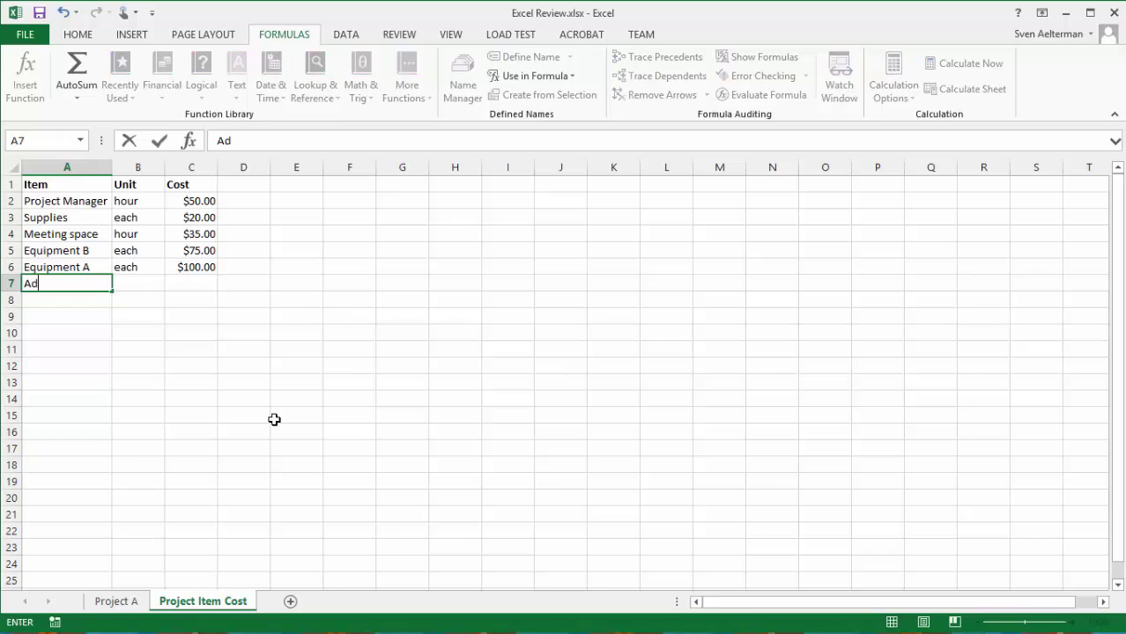
{"action": "type", "text": "ministrat"}
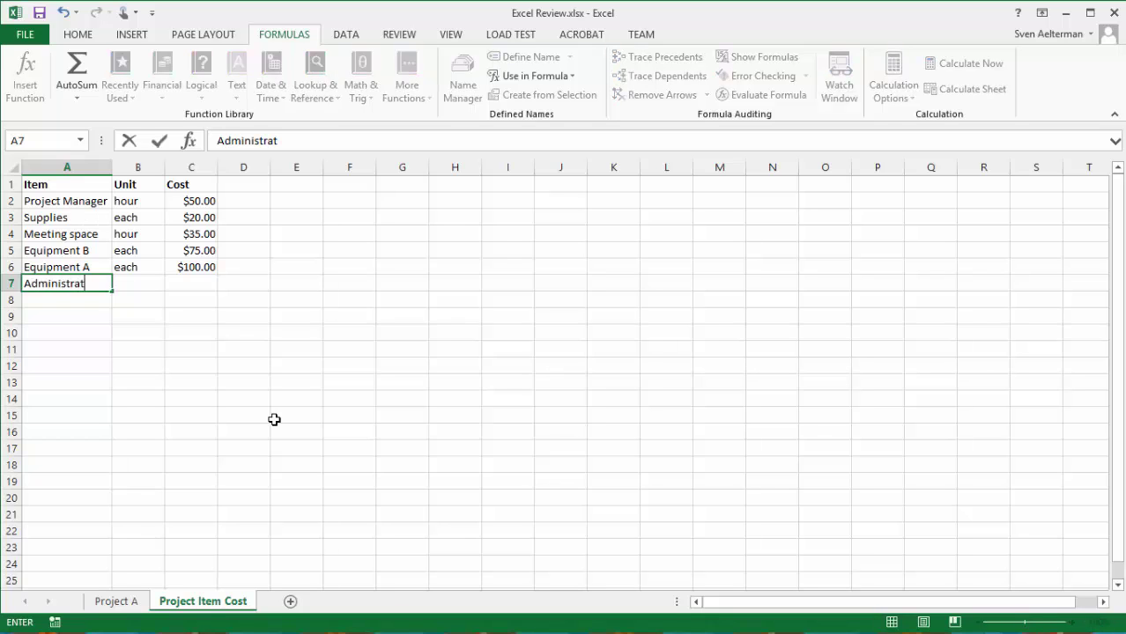
{"action": "type", "text": "ive Assistant"}
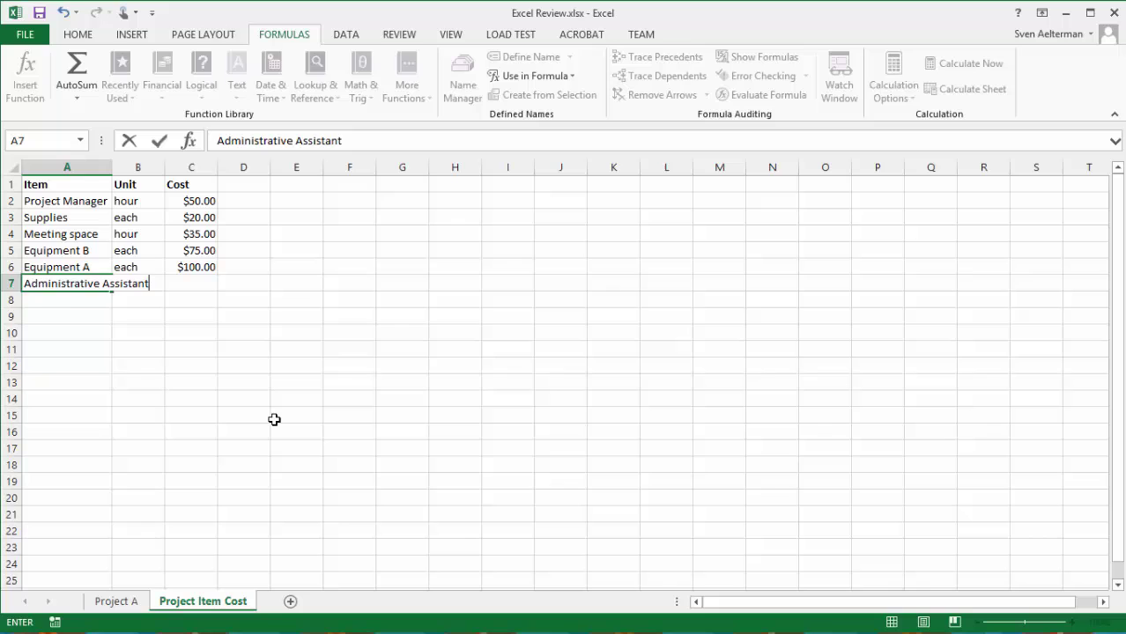
{"action": "key", "text": "Return"}
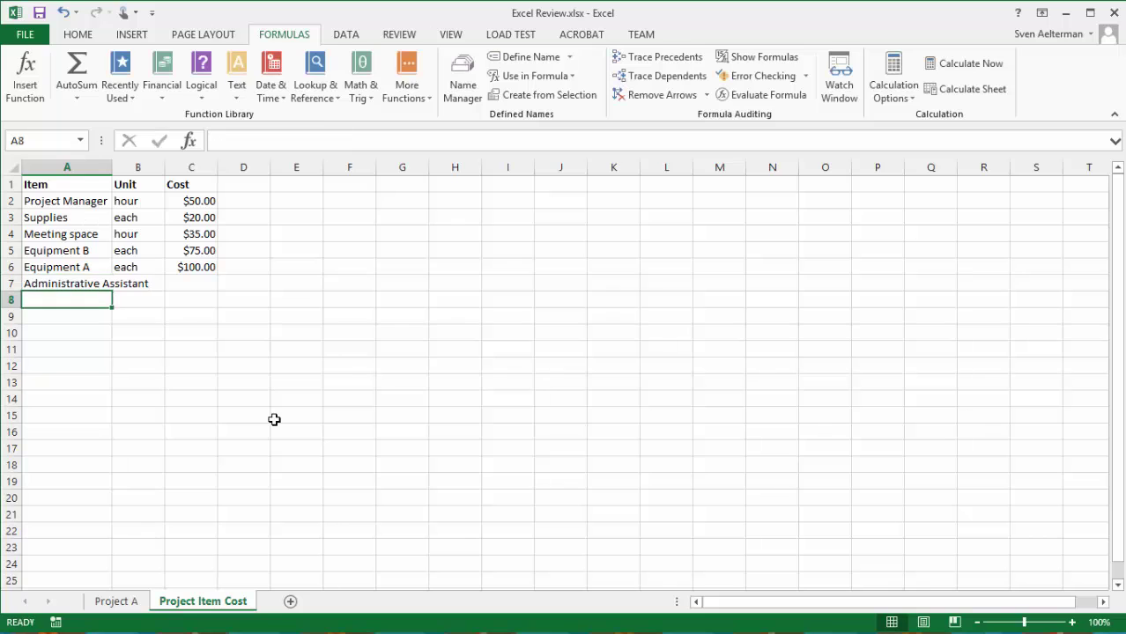
{"action": "double_click", "coordinate": [112, 167]}
Enter hour as the unit and 15 as the cost for the Administrative Assistant item
{"action": "left_click", "coordinate": [176, 282]}
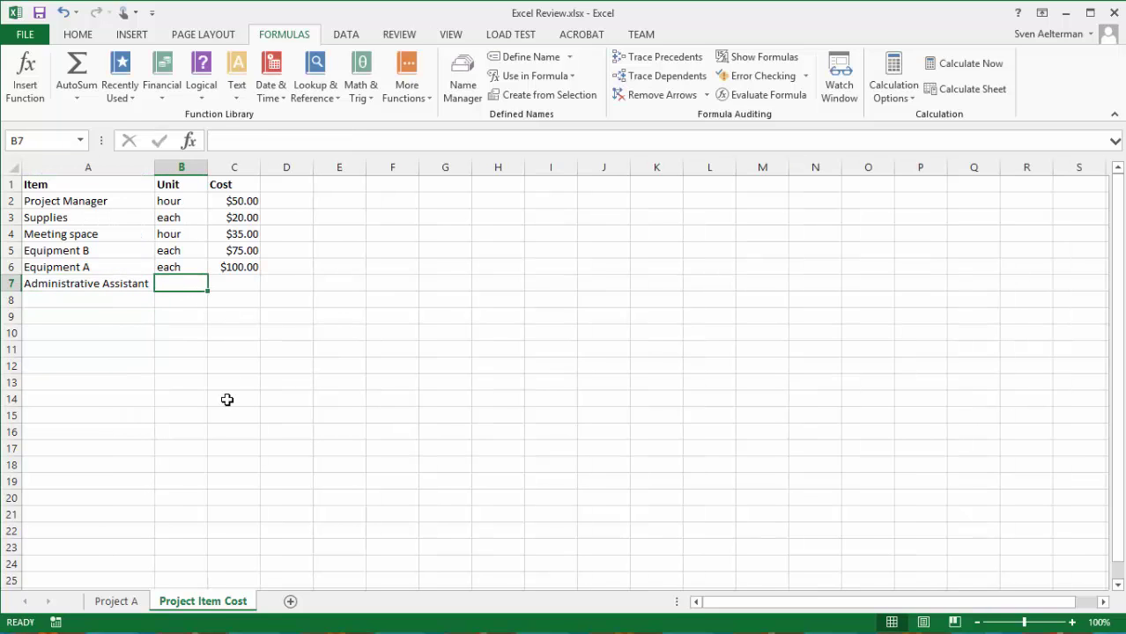
{"action": "type", "text": "hour"}
{"action": "key", "text": "Tab"}
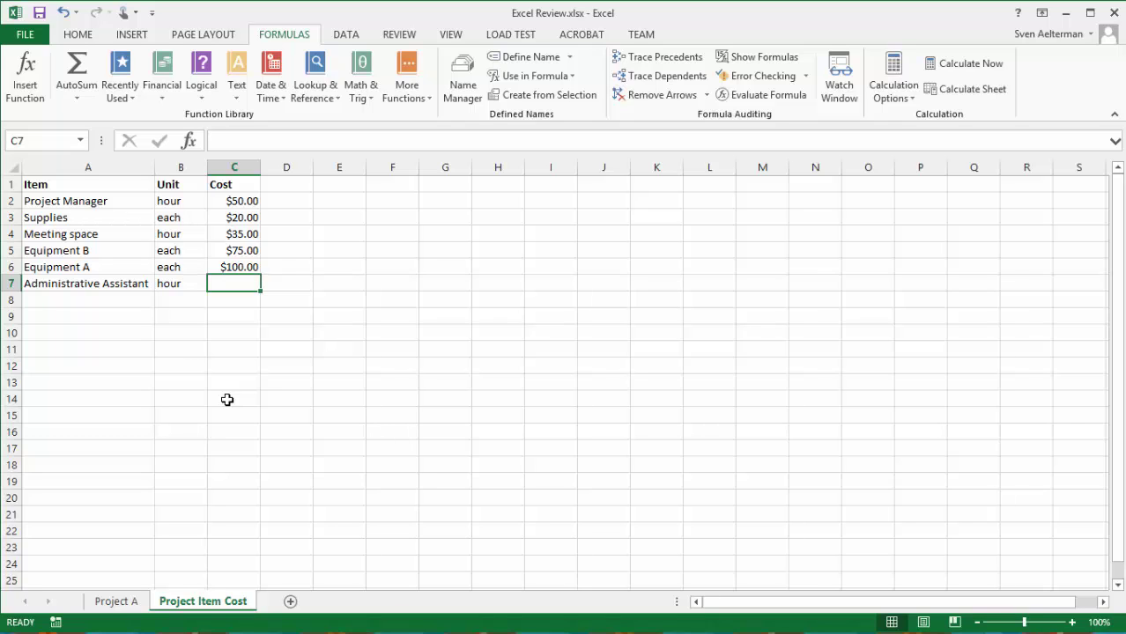
{"action": "type", "text": "15"}
{"action": "key", "text": "Return"}
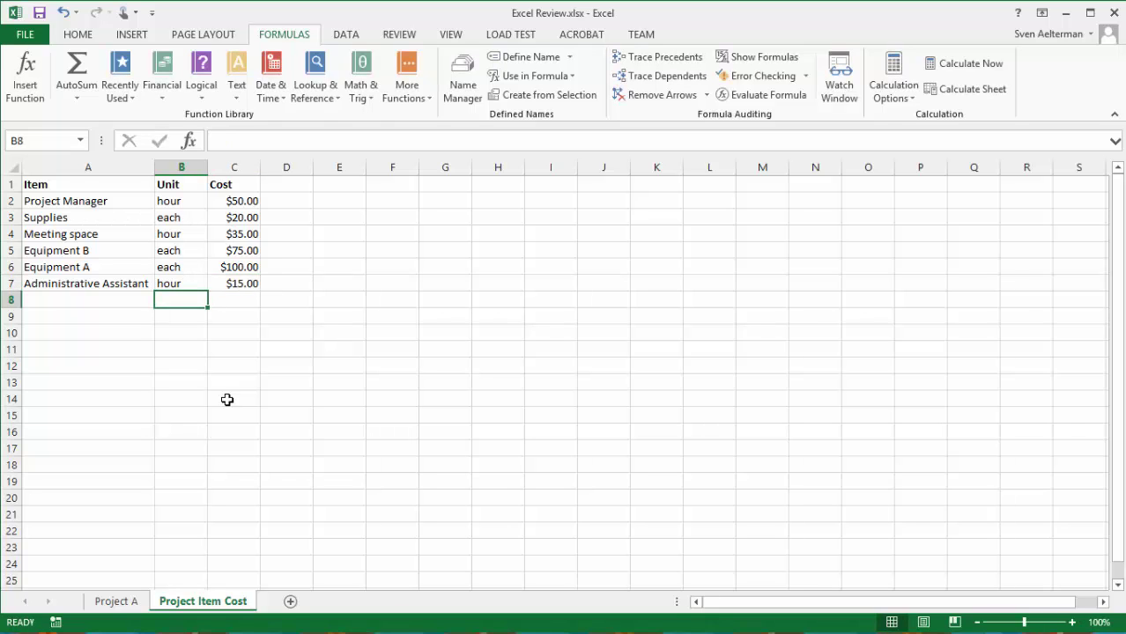
On the Project A sheet, insert a new row above the Meeting space item
{"action": "left_click", "coordinate": [116, 602]}
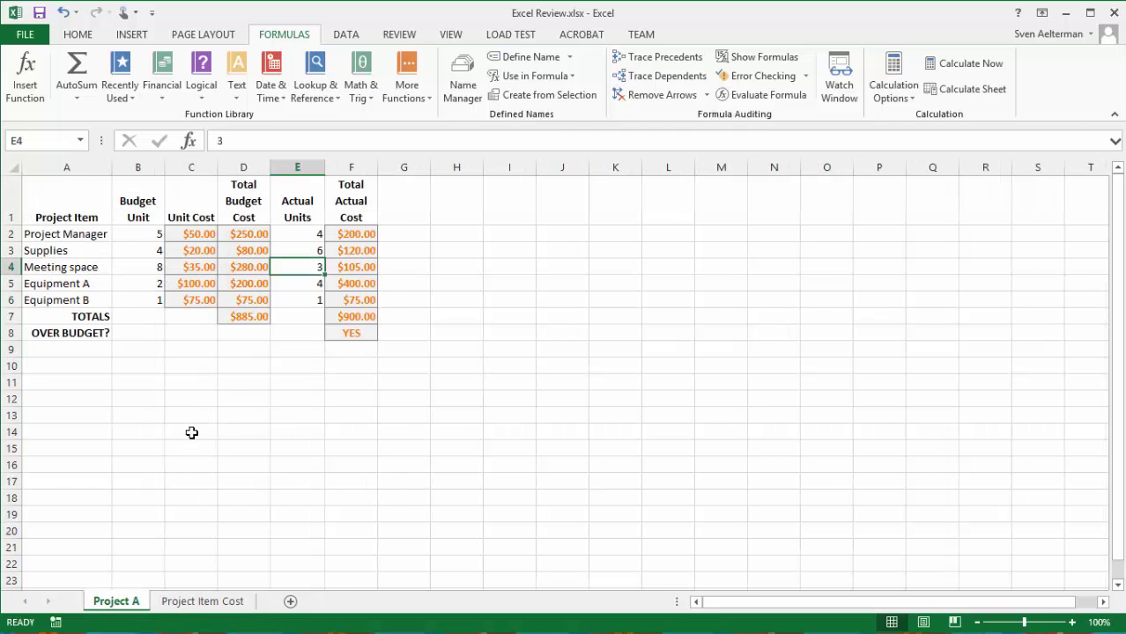
{"action": "left_click", "coordinate": [81, 35]}
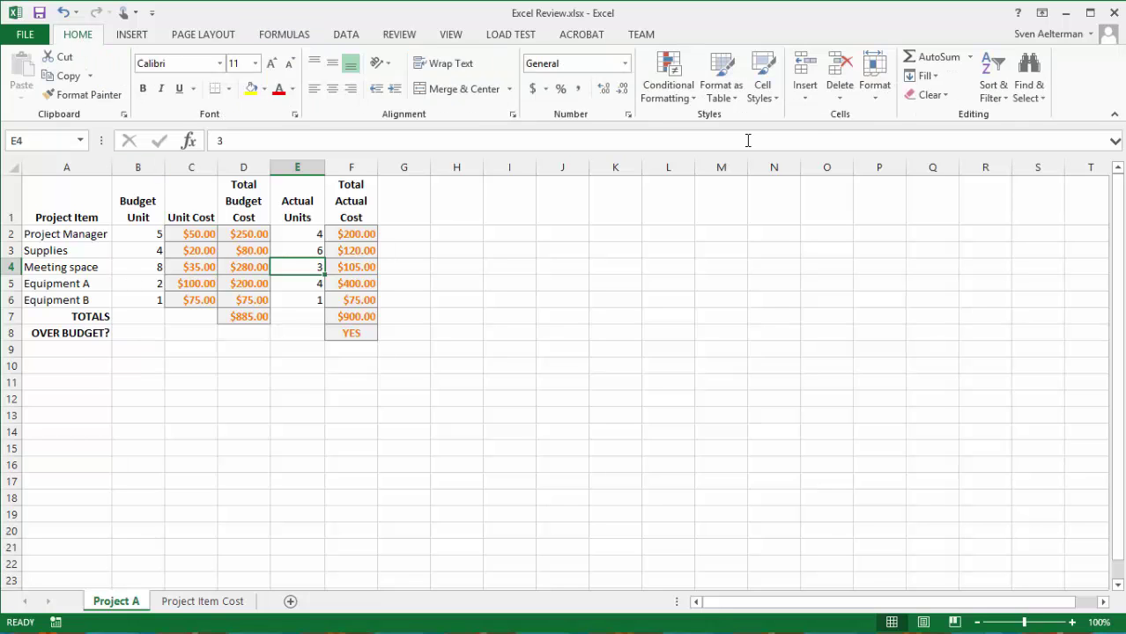
{"action": "left_click", "coordinate": [808, 95]}
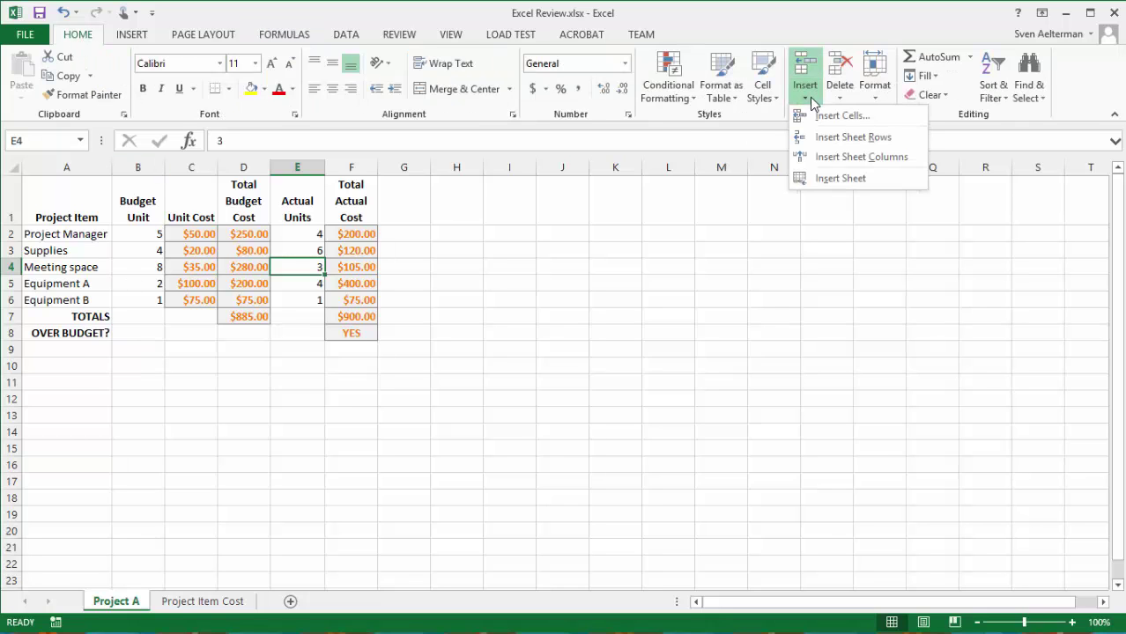
{"action": "left_click", "coordinate": [829, 140]}
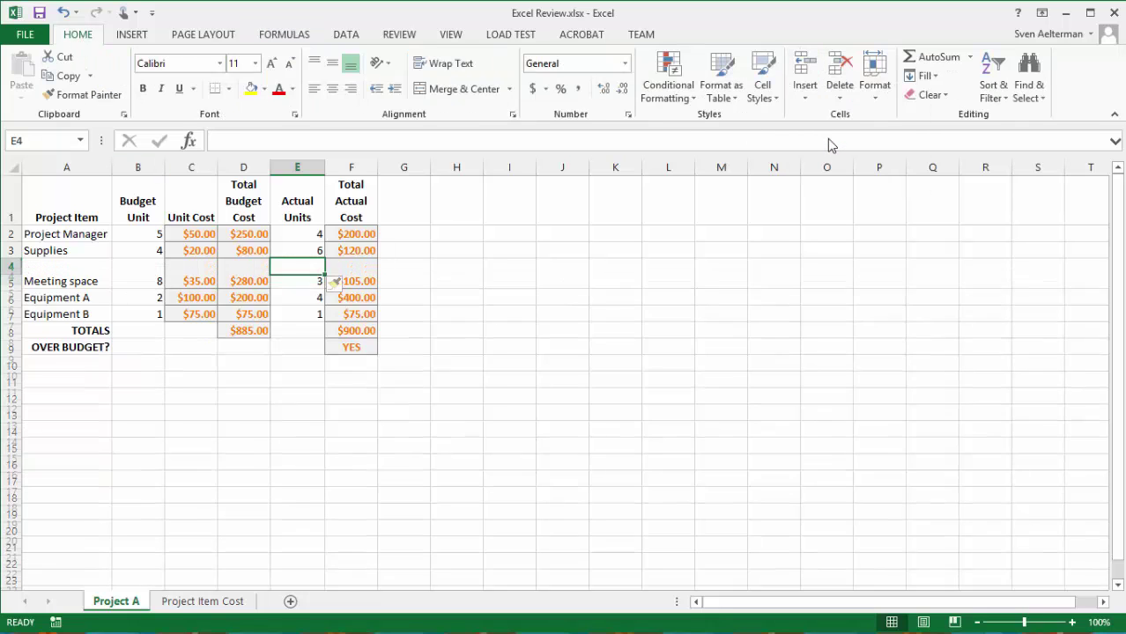
Enter Administrative Assistant as the project item in A4 and autofit column A to its contents
{"action": "left_click", "coordinate": [62, 264]}
{"action": "type", "text": "A"}
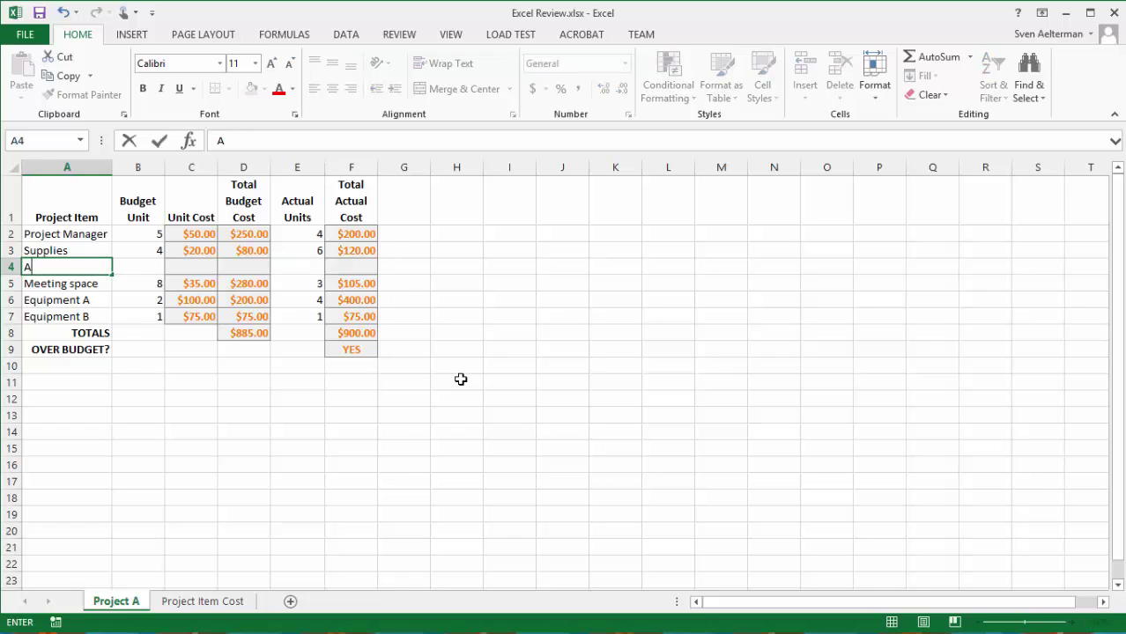
{"action": "type", "text": "dministrative Assistant"}
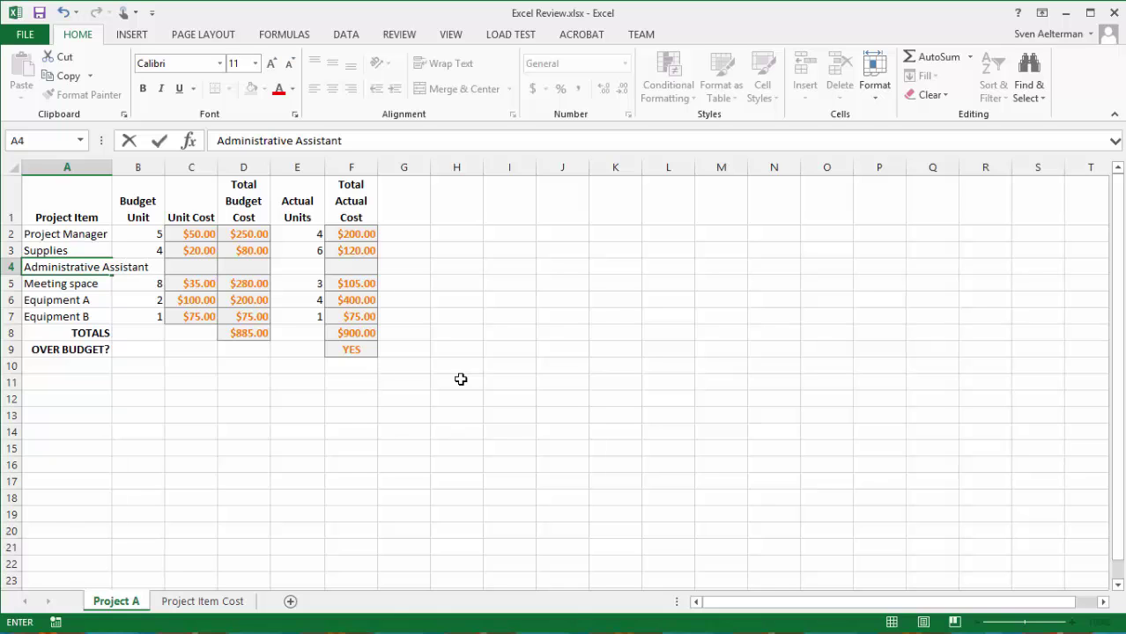
{"action": "key", "text": "Tab"}
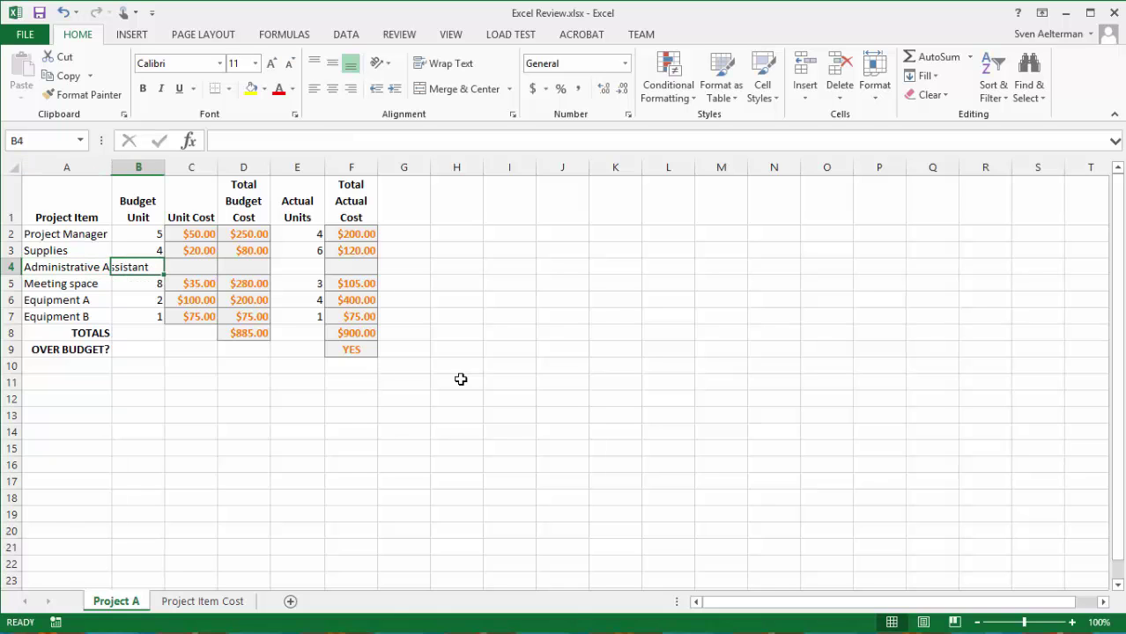
{"action": "double_click", "coordinate": [111, 169]}
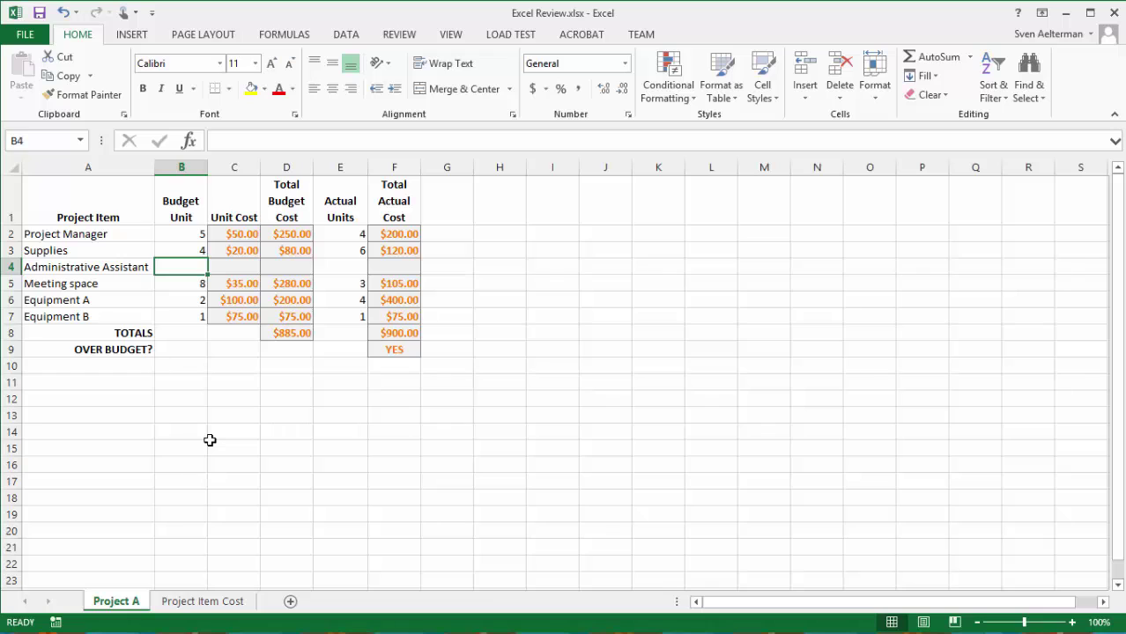
Enter 5 as the Administrative Assistant budget unit and copy the Supplies unit cost formula from C3 into C4
{"action": "type", "text": "5"}
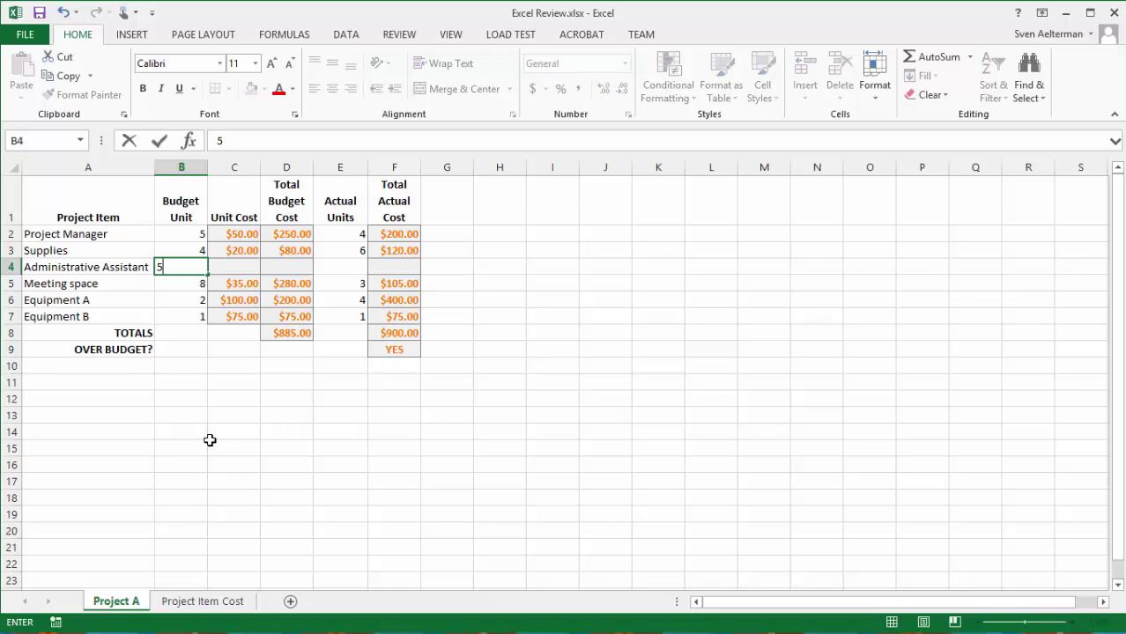
{"action": "key", "text": "Tab"}
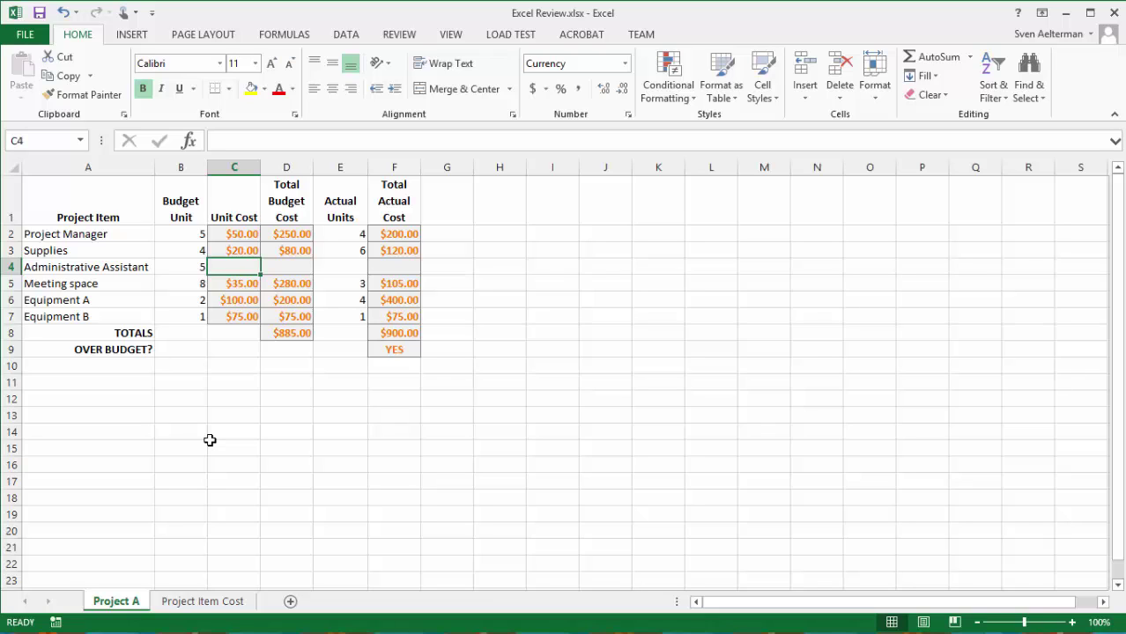
{"action": "key", "text": "Up"}
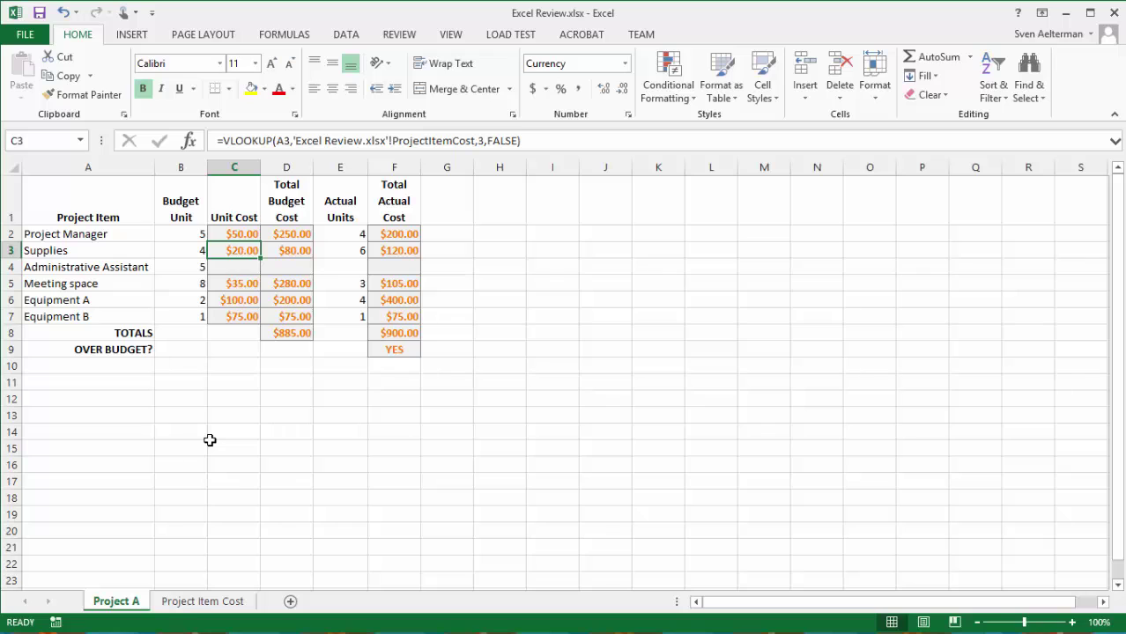
{"action": "key", "text": "ctrl+c"}
{"action": "key", "text": "Down"}
{"action": "key", "text": "ctrl+v"}
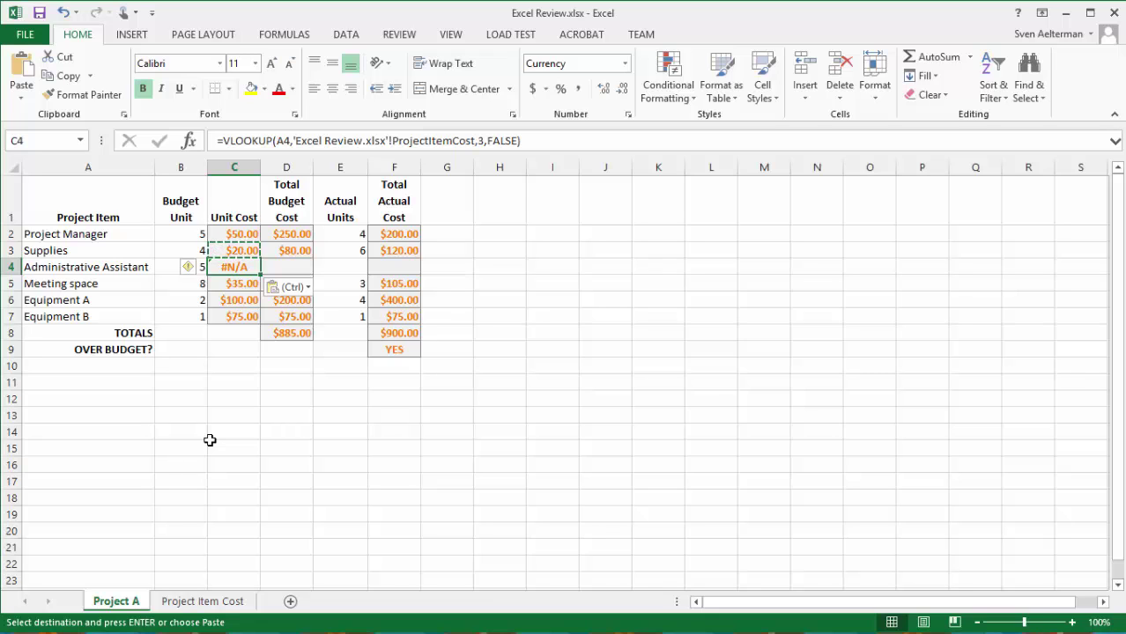
Inspect the table array argument of the VLOOKUP formula in C4 without changing it
{"action": "key", "text": "F2"}
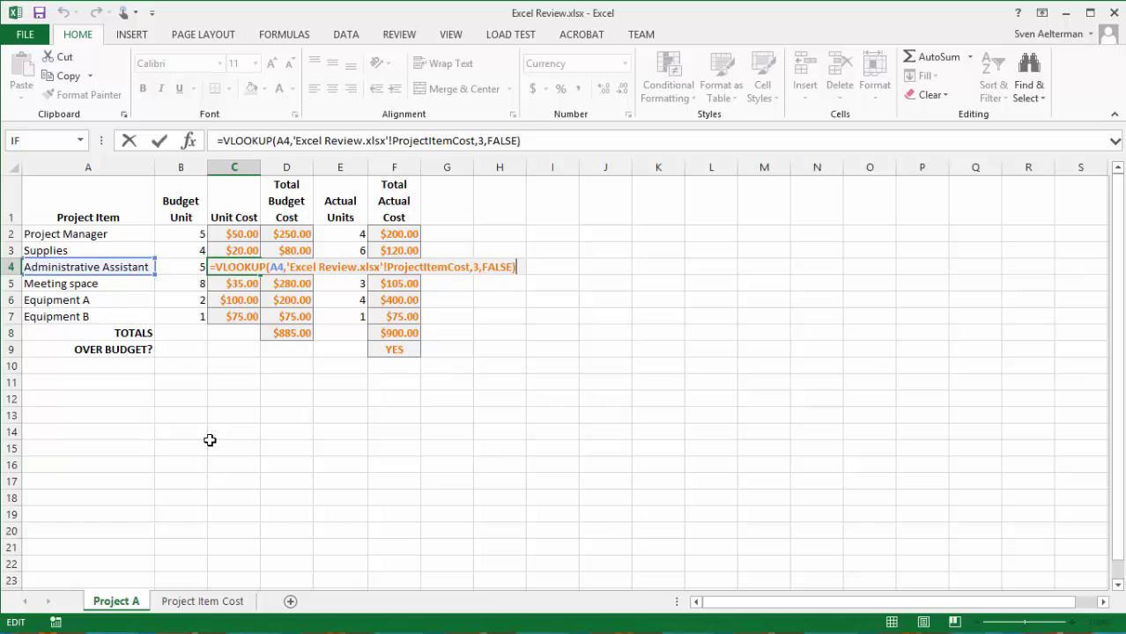
{"action": "left_click_drag", "start_coordinate": [386, 266], "coordinate": [471, 268]}
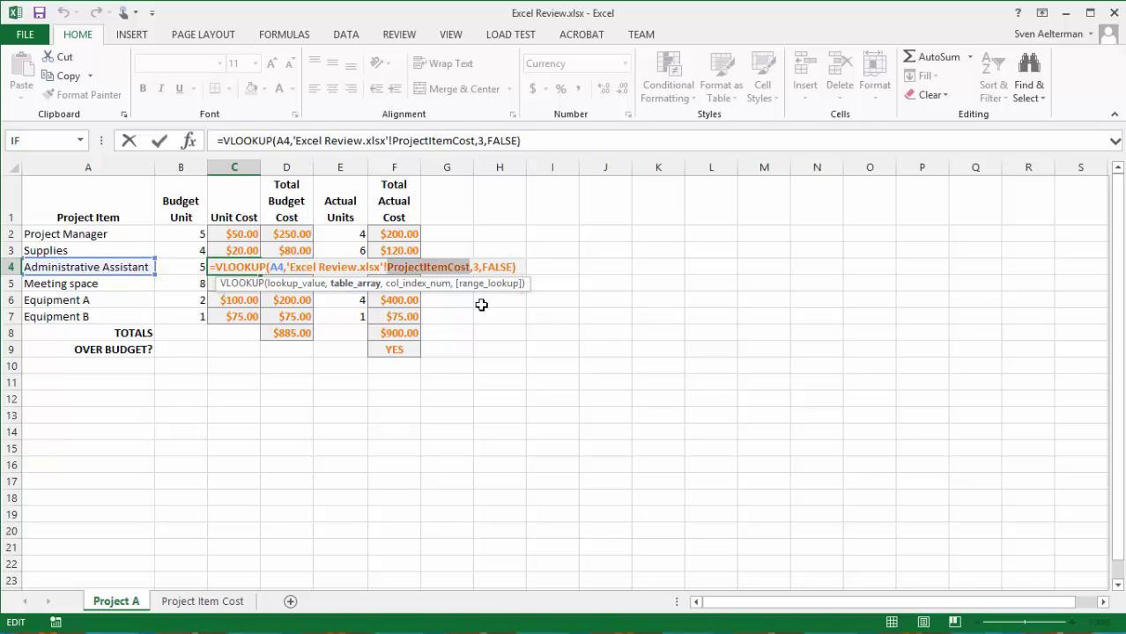
{"action": "key", "text": "Escape"}
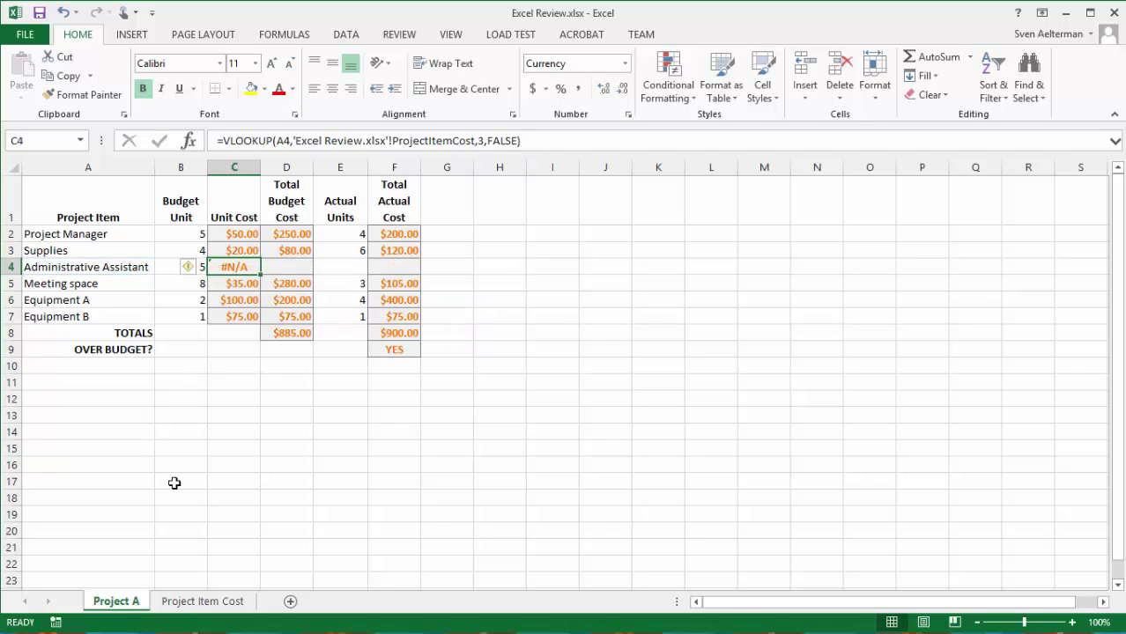
Check on the Project Item Cost sheet which cells the defined name ProjectItemCost covers
{"action": "left_click", "coordinate": [188, 603]}
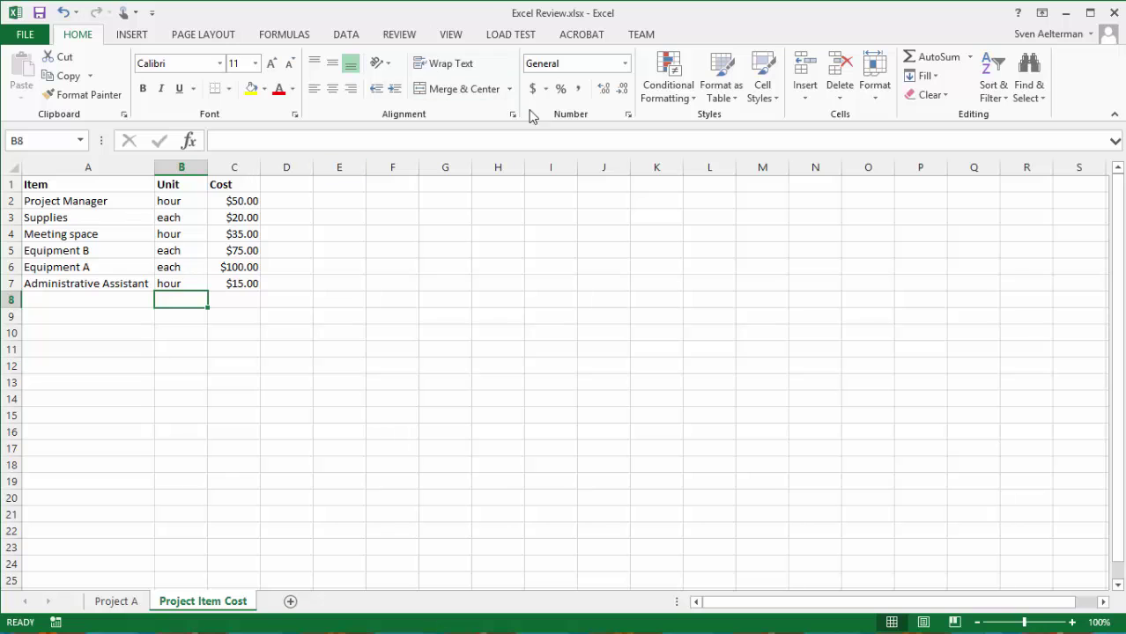
{"action": "left_click", "coordinate": [289, 36]}
{"action": "left_click", "coordinate": [467, 79]}
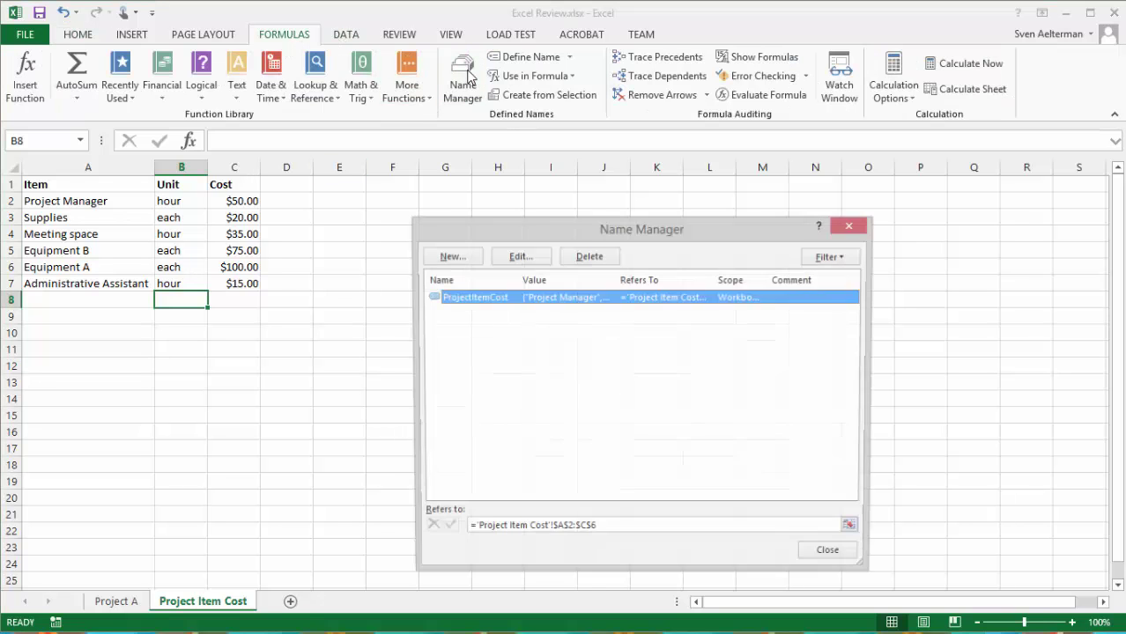
{"action": "left_click", "coordinate": [599, 528]}
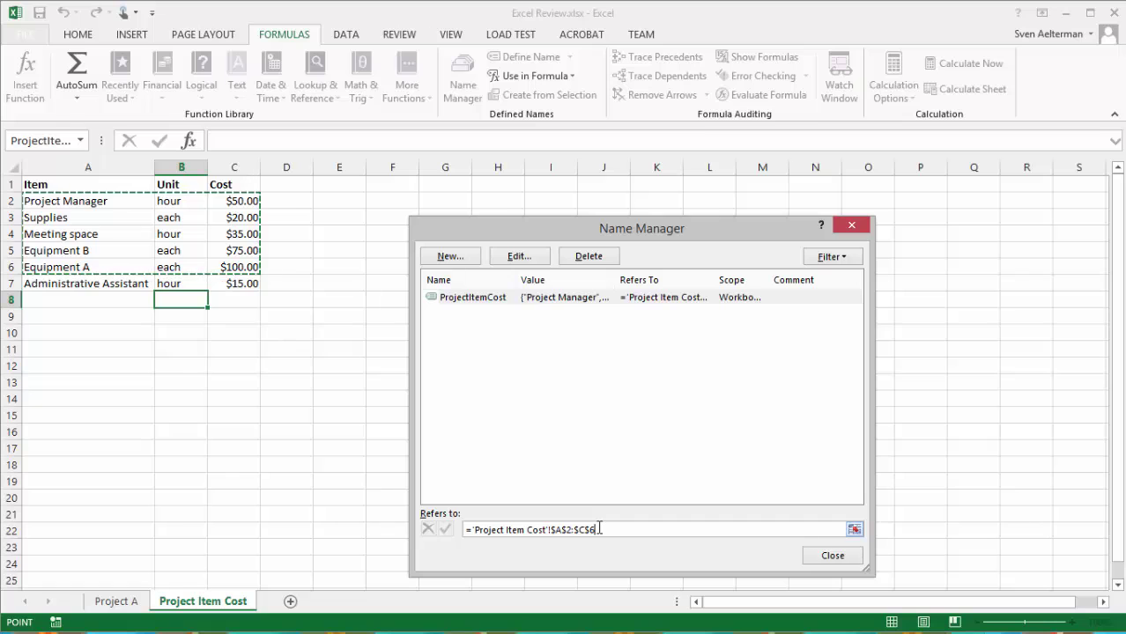
{"action": "left_click", "coordinate": [831, 555]}
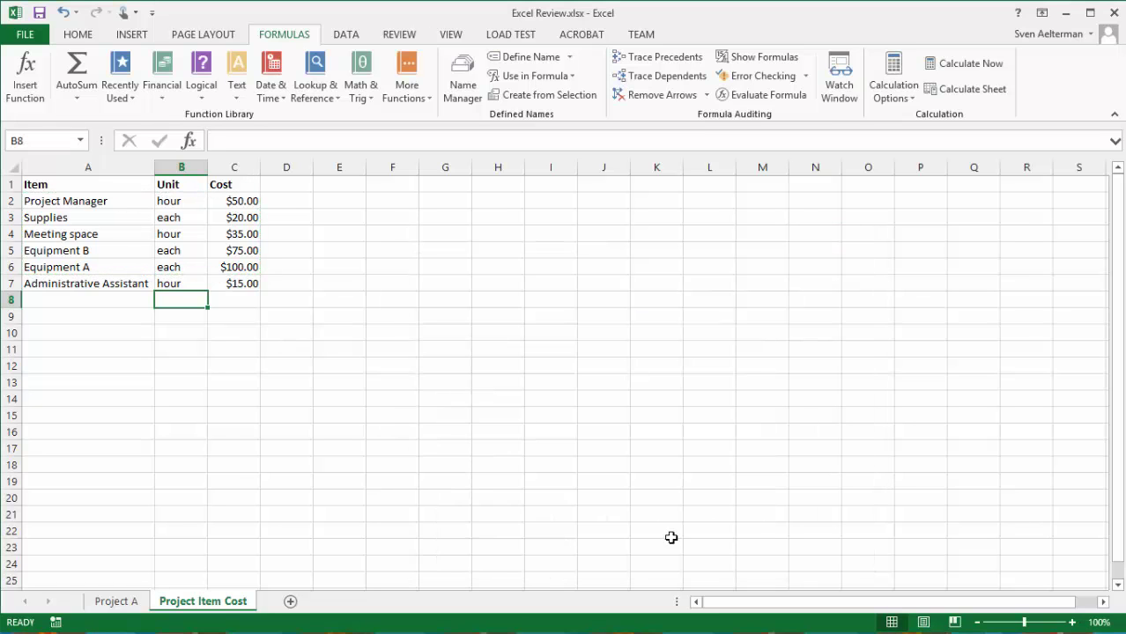
In the C4 VLOOKUP formula on Project A, replace the name ProjectItemCost with the absolute range $A$2:$C$6
{"action": "left_click", "coordinate": [121, 604]}
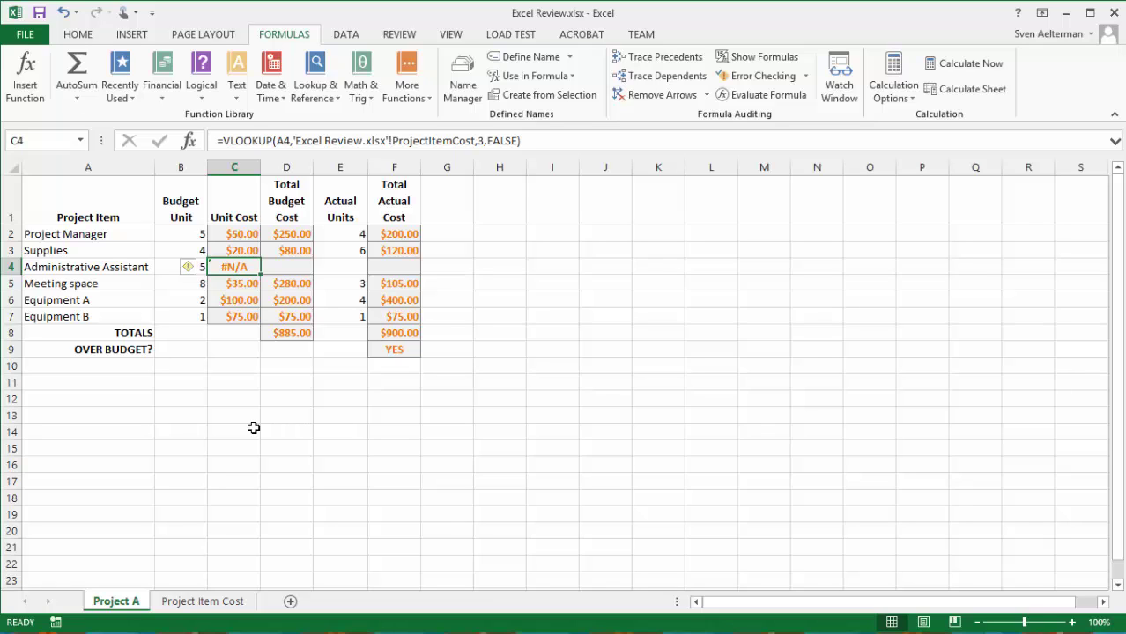
{"action": "key", "text": "F2"}
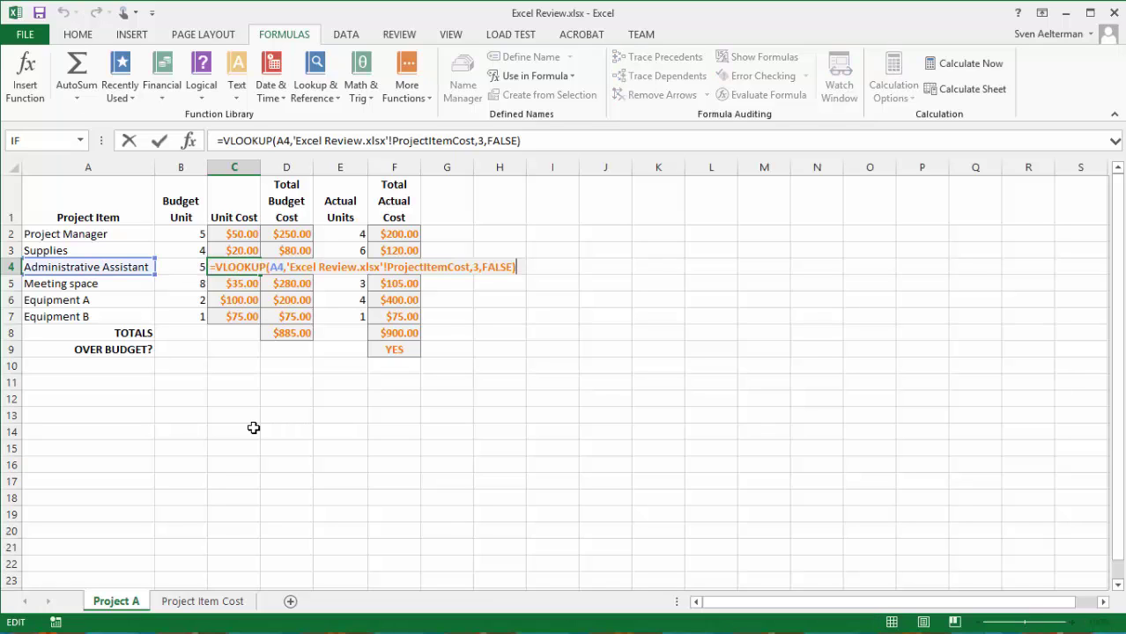
{"action": "left_click", "coordinate": [391, 267]}
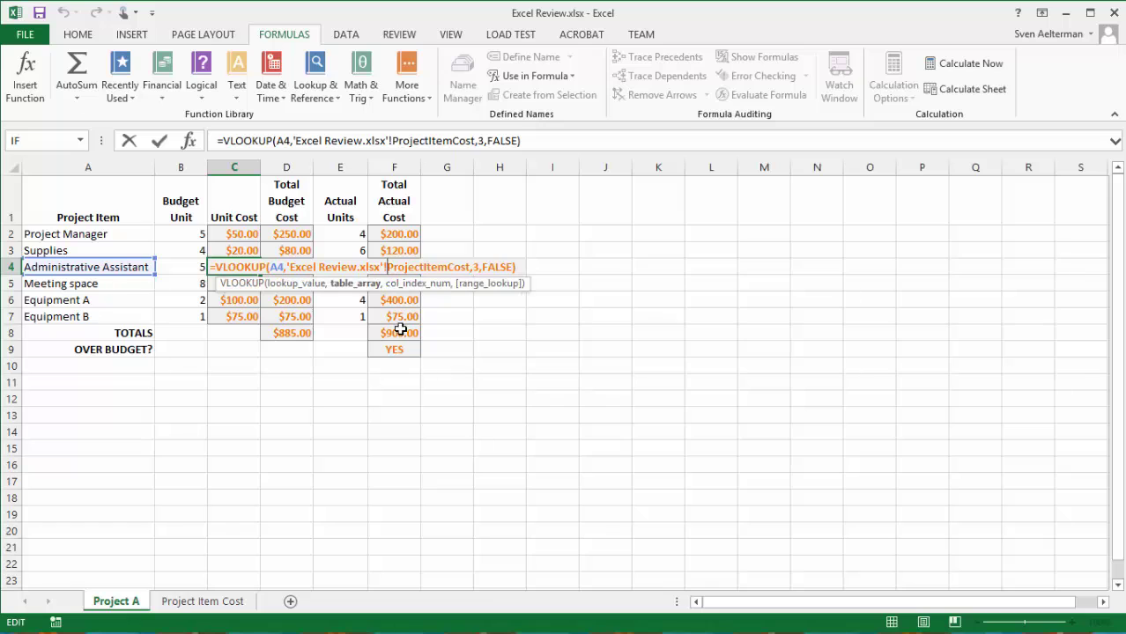
{"action": "key", "text": "Delete"}
{"action": "key", "text": "Delete"}
{"action": "key", "text": "Delete"}
{"action": "key", "text": "Delete"}
{"action": "key", "text": "Delete"}
{"action": "key", "text": "Delete"}
{"action": "key", "text": "Delete"}
{"action": "key", "text": "Delete"}
{"action": "key", "text": "Delete"}
{"action": "key", "text": "Delete"}
{"action": "key", "text": "Delete"}
{"action": "key", "text": "Delete"}
{"action": "key", "text": "Delete"}
{"action": "key", "text": "Delete"}
{"action": "key", "text": "Delete"}
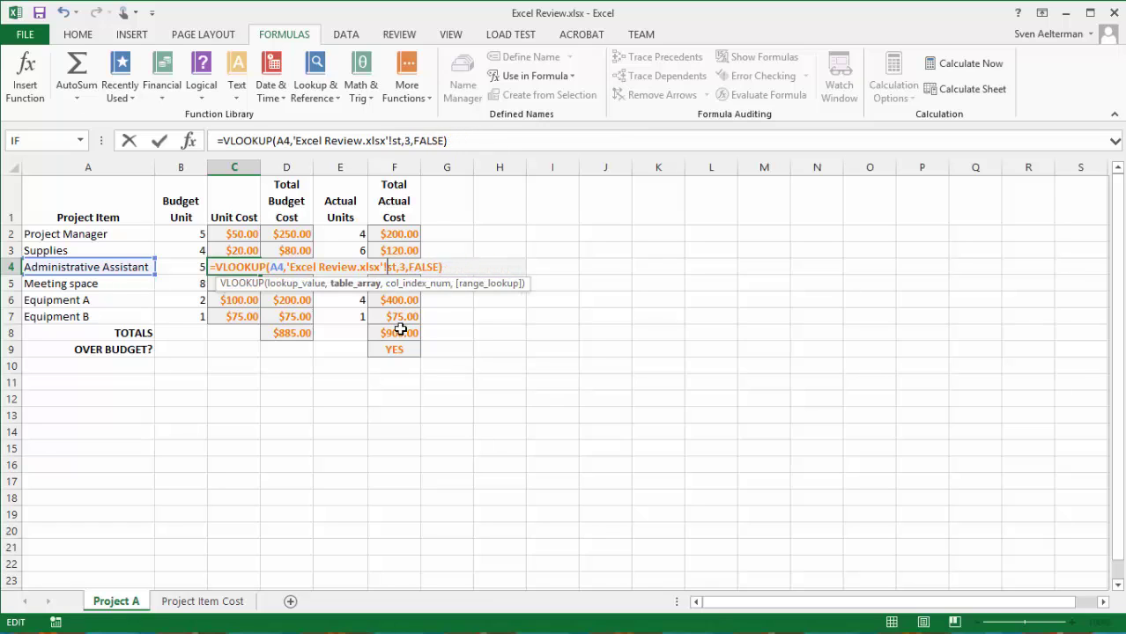
{"action": "type", "text": "$A$2"}
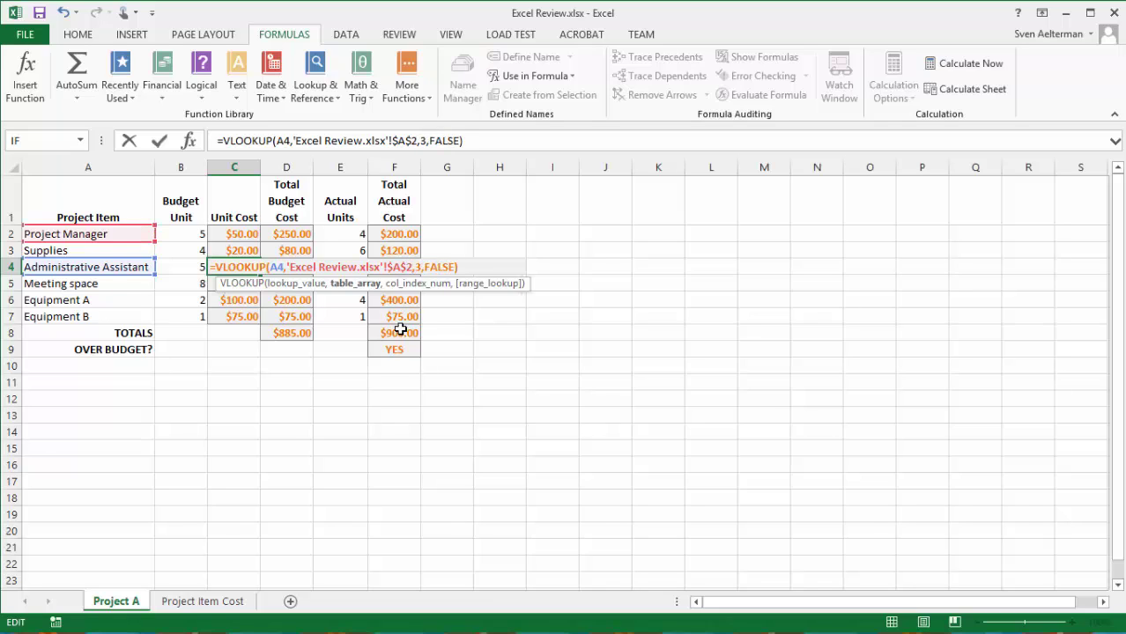
{"action": "type", "text": ":$"}
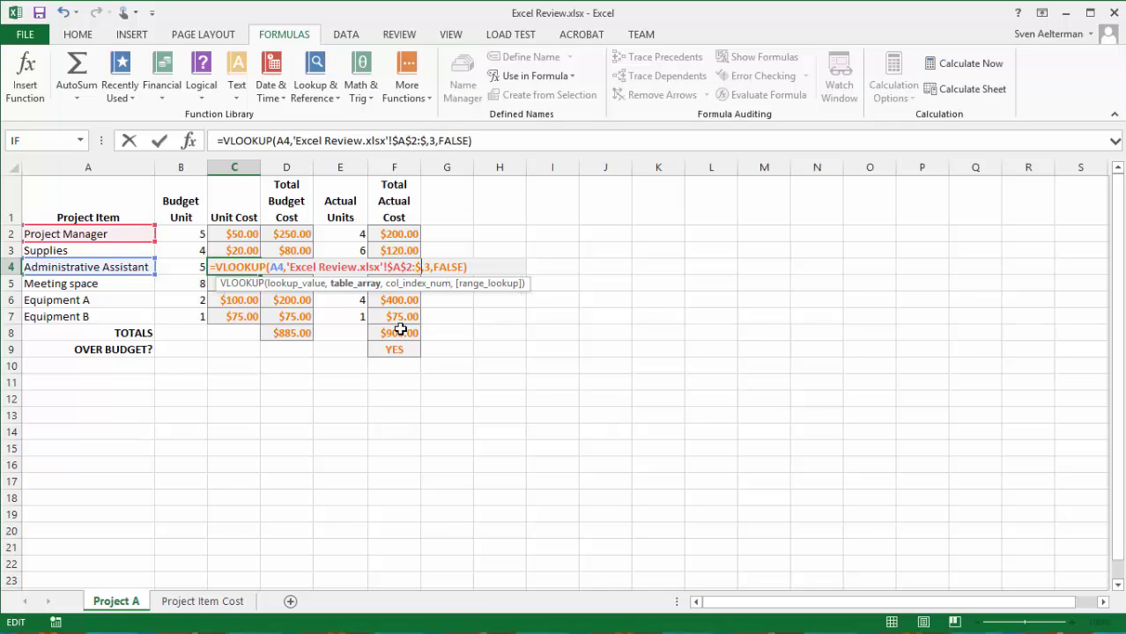
{"action": "type", "text": "C:"}
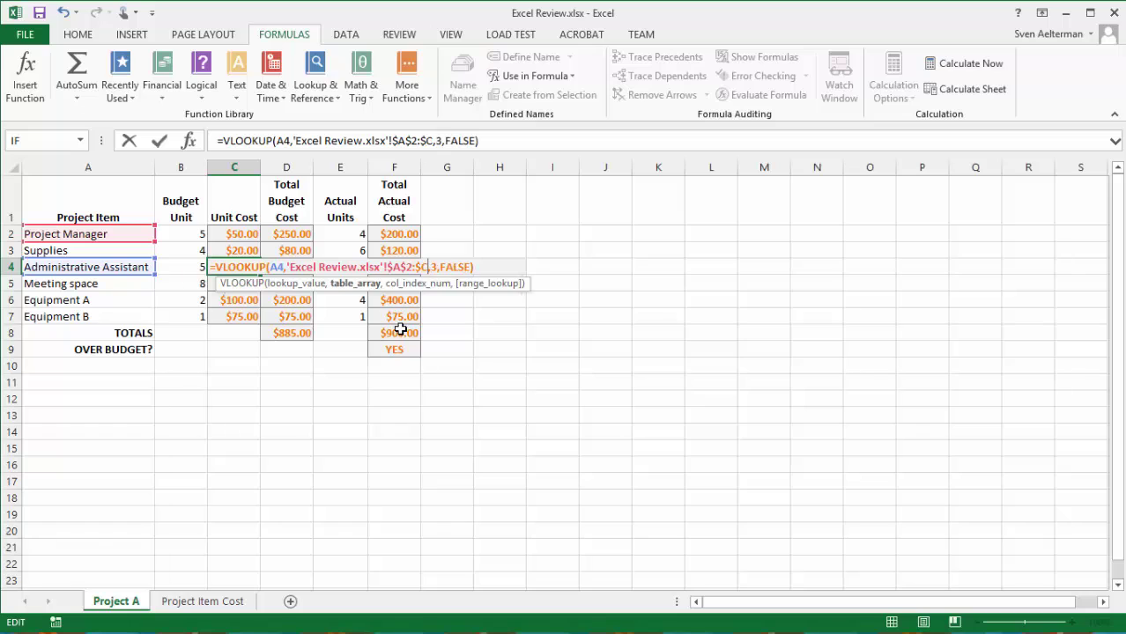
{"action": "key", "text": "BackSpace"}
{"action": "type", "text": "$6"}
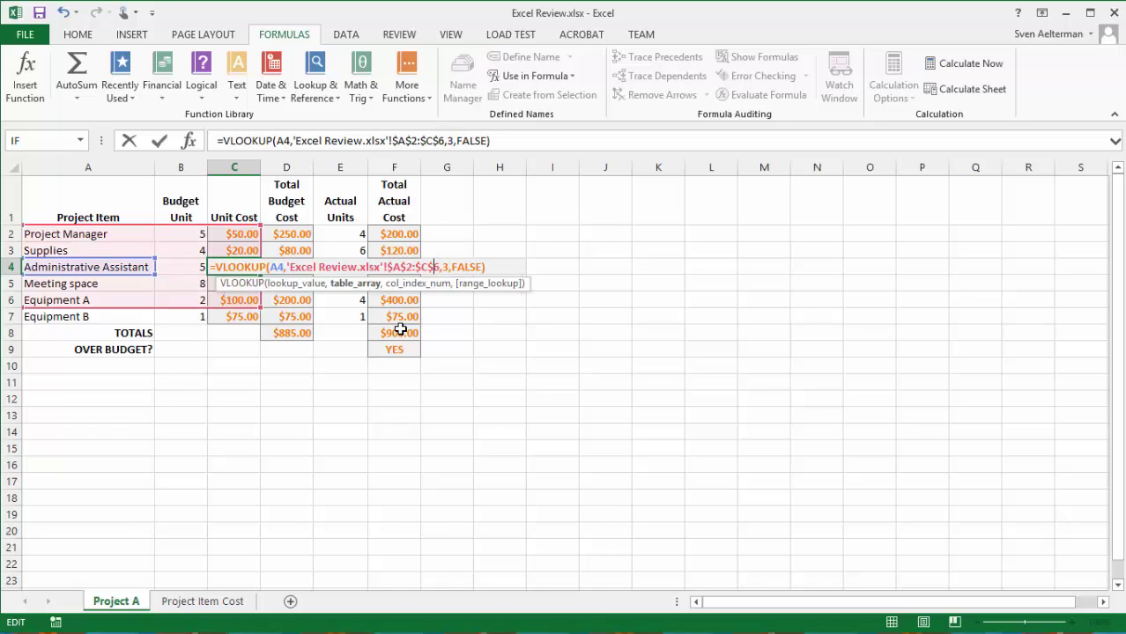
Replace the workbook reference Excel Review.xlsx in the C4 formula with the sheet name Project Item Cost
{"action": "key", "text": "Left"}
{"action": "key", "text": "Left"}
{"action": "key", "text": "Left"}
{"action": "key", "text": "Left"}
{"action": "key", "text": "Left"}
{"action": "key", "text": "Left"}
{"action": "key", "text": "Left"}
{"action": "key", "text": "Left"}
{"action": "key", "text": "Left"}
{"action": "key", "text": "Left"}
{"action": "key", "text": "BackSpace"}
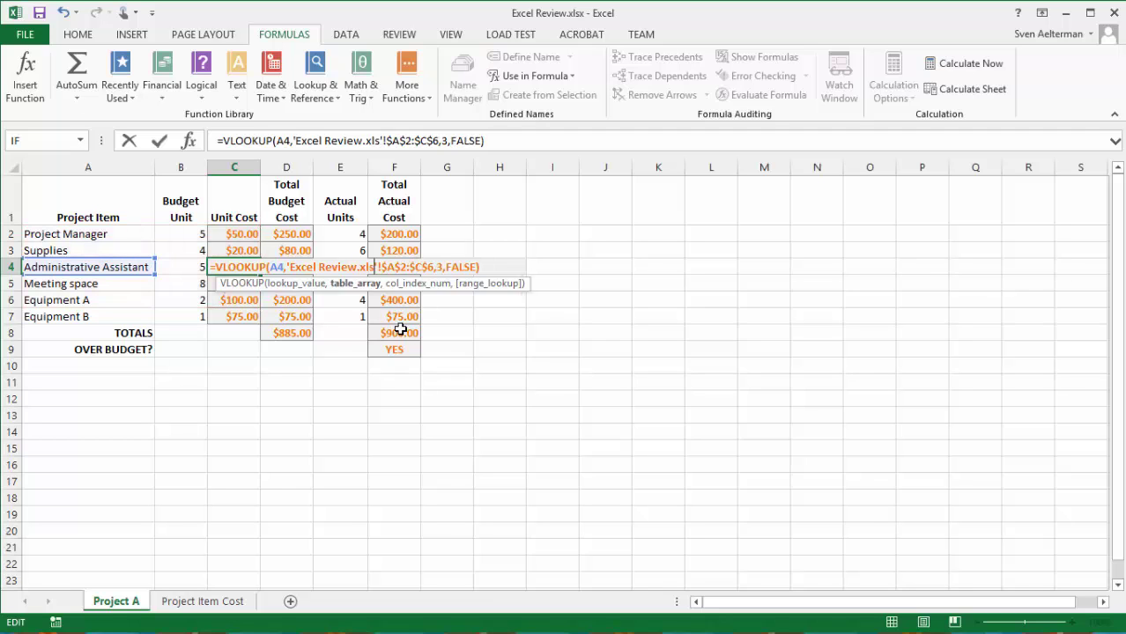
{"action": "key", "text": "BackSpace"}
{"action": "key", "text": "BackSpace"}
{"action": "key", "text": "BackSpace"}
{"action": "key", "text": "BackSpace"}
{"action": "key", "text": "BackSpace"}
{"action": "key", "text": "BackSpace"}
{"action": "key", "text": "BackSpace"}
{"action": "key", "text": "BackSpace"}
{"action": "key", "text": "BackSpace"}
{"action": "key", "text": "BackSpace"}
{"action": "key", "text": "BackSpace"}
{"action": "key", "text": "BackSpace"}
{"action": "key", "text": "BackSpace"}
{"action": "key", "text": "BackSpace"}
{"action": "key", "text": "BackSpace"}
{"action": "key", "text": "BackSpace"}
{"action": "type", "text": "Pro"}
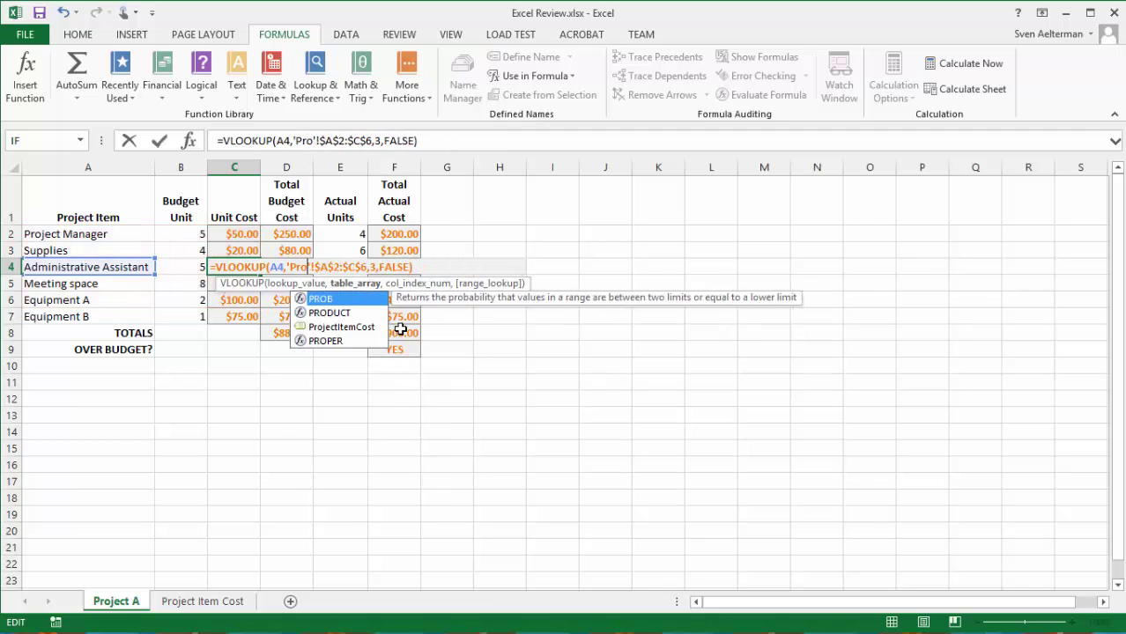
{"action": "type", "text": "ject Item Cost"}
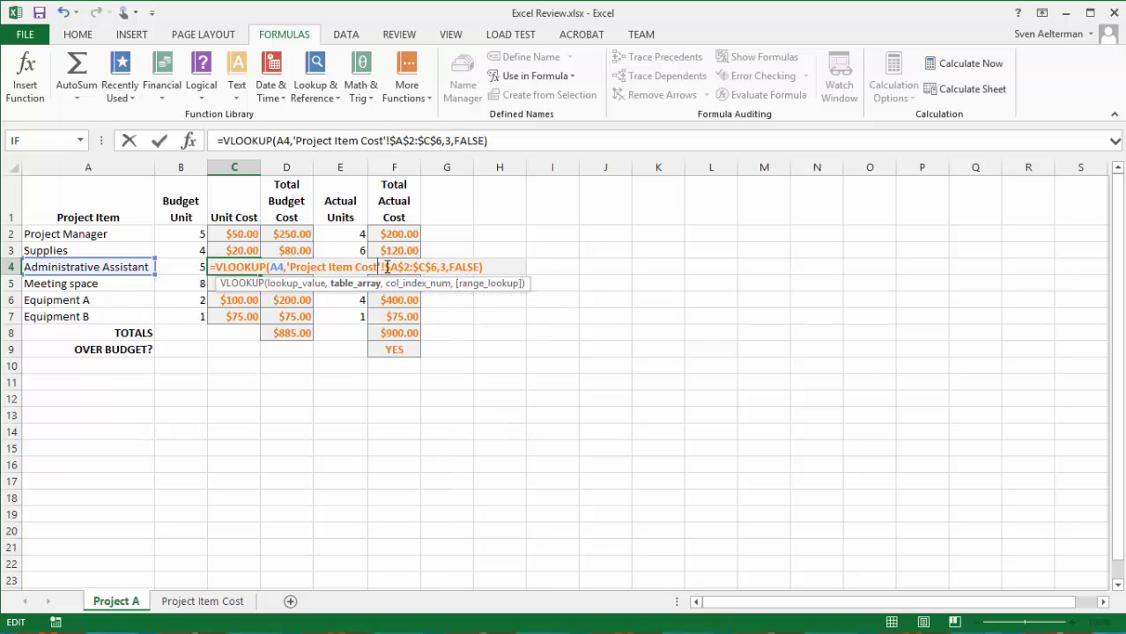
Try to extend the absolute lookup range in the C4 formula to row 7
{"action": "left_click_drag", "start_coordinate": [289, 267], "coordinate": [438, 267]}
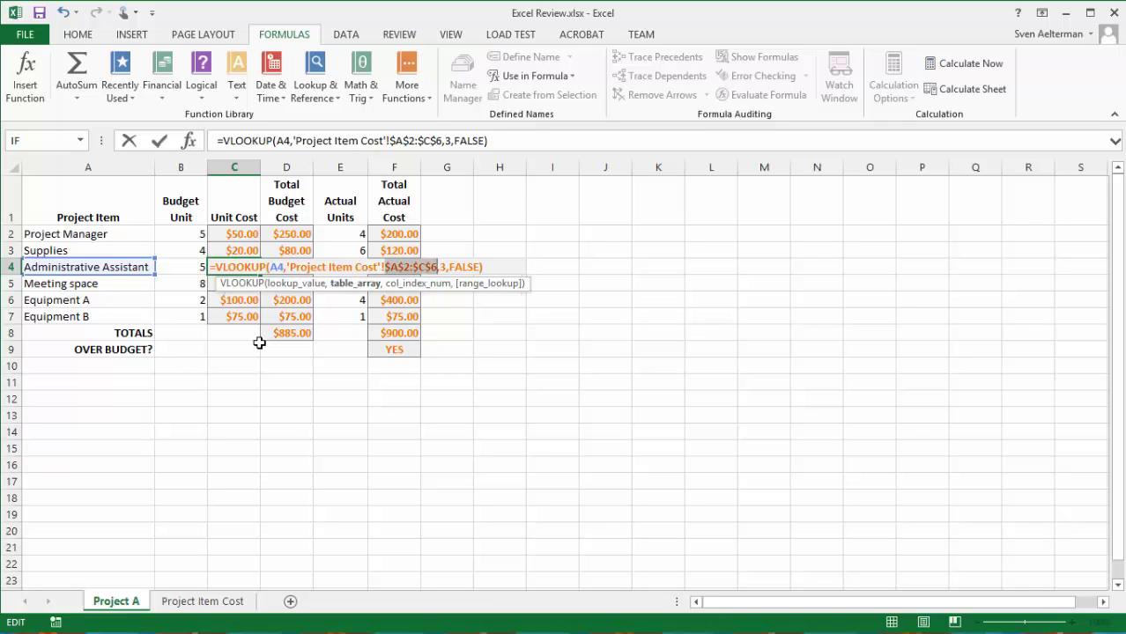
{"action": "left_click", "coordinate": [433, 266]}
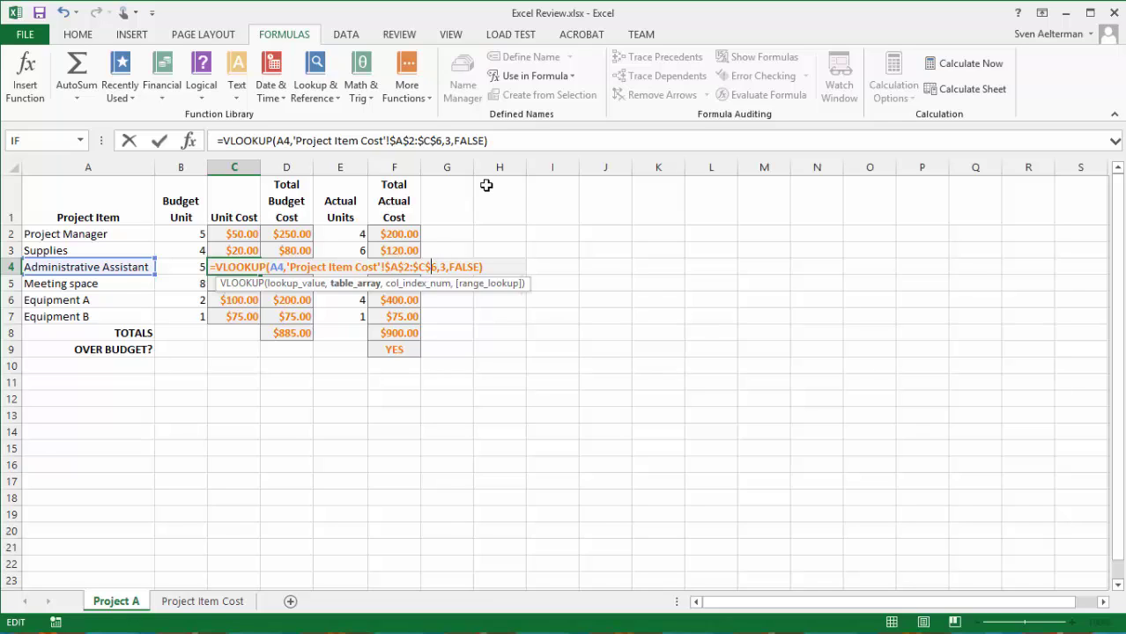
{"action": "key", "text": "Delete"}
{"action": "type", "text": "7"}
{"action": "key", "text": "ctrl+Return"}
{"action": "key", "text": "F2"}
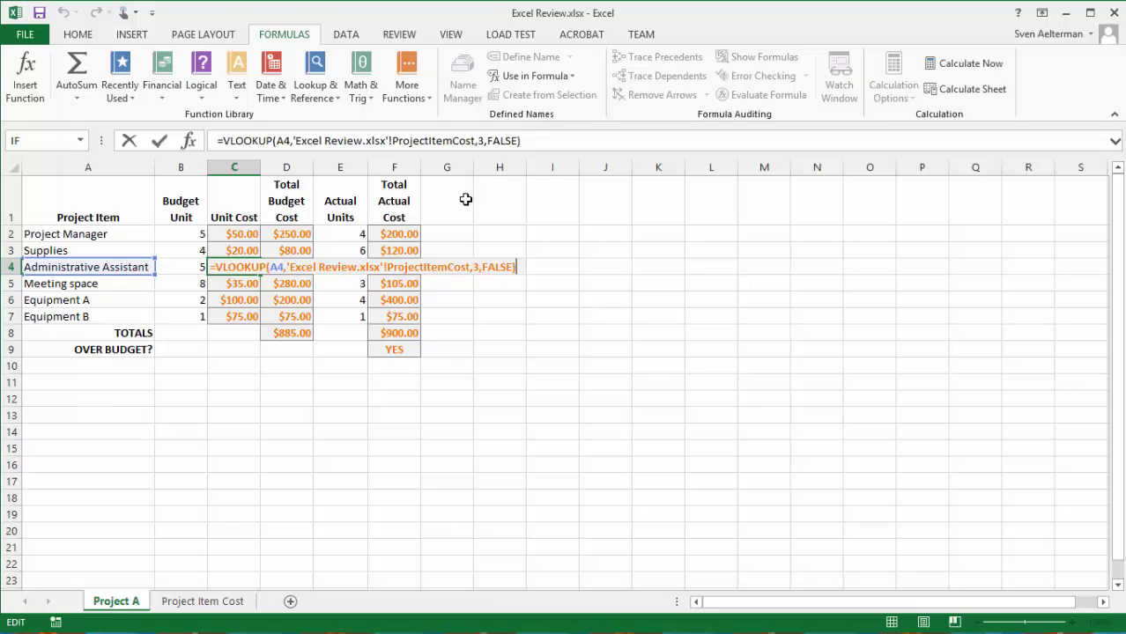
{"action": "key", "text": "ctrl+Return"}
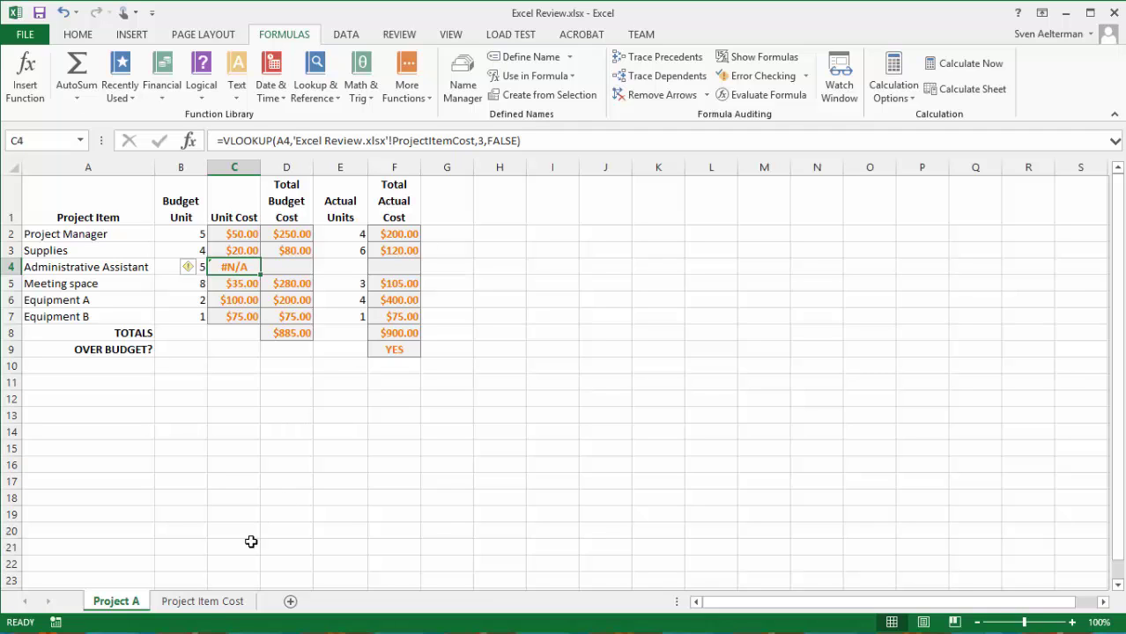
Extend the defined name ProjectItemCost to refer to ='Project Item Cost'!$A$2:$C$7
{"action": "left_click", "coordinate": [203, 601]}
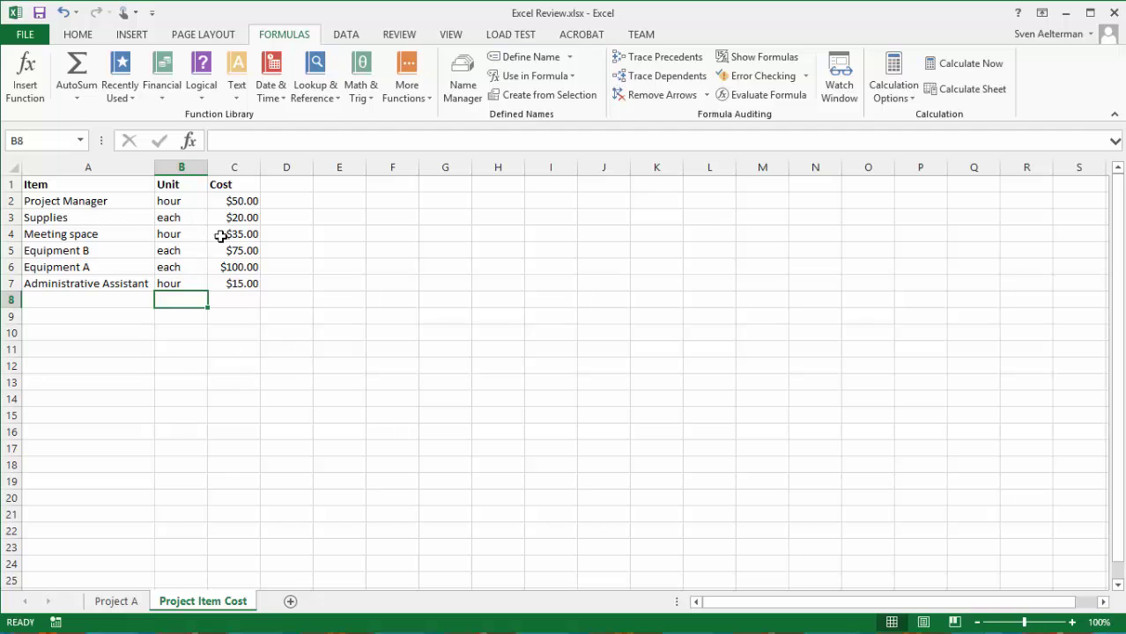
{"action": "left_click", "coordinate": [458, 70]}
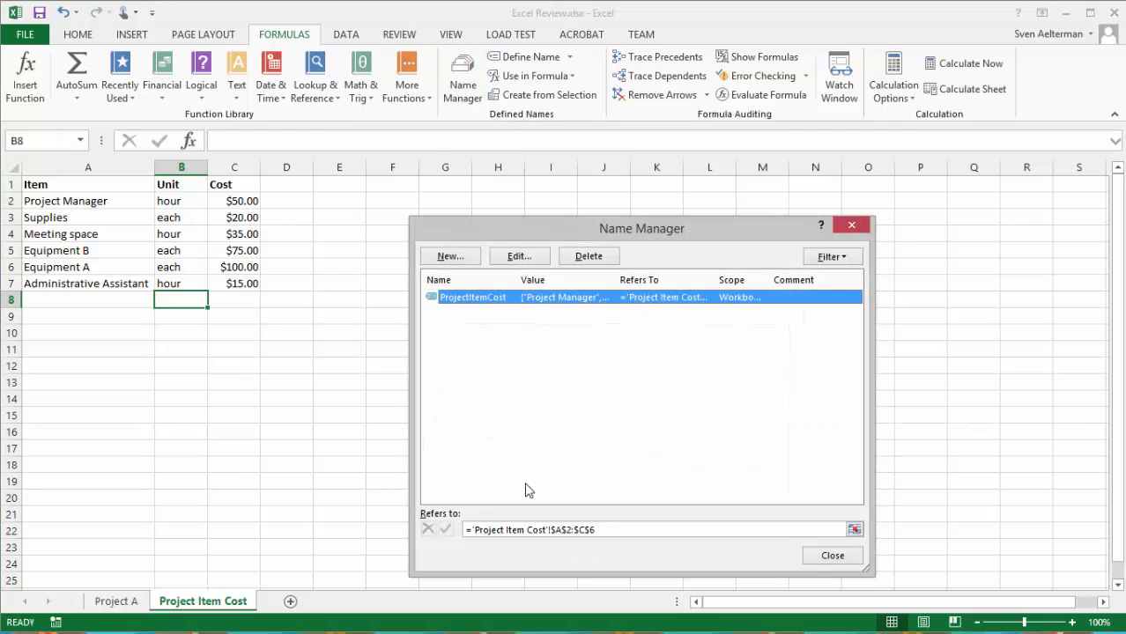
{"action": "left_click", "coordinate": [616, 530]}
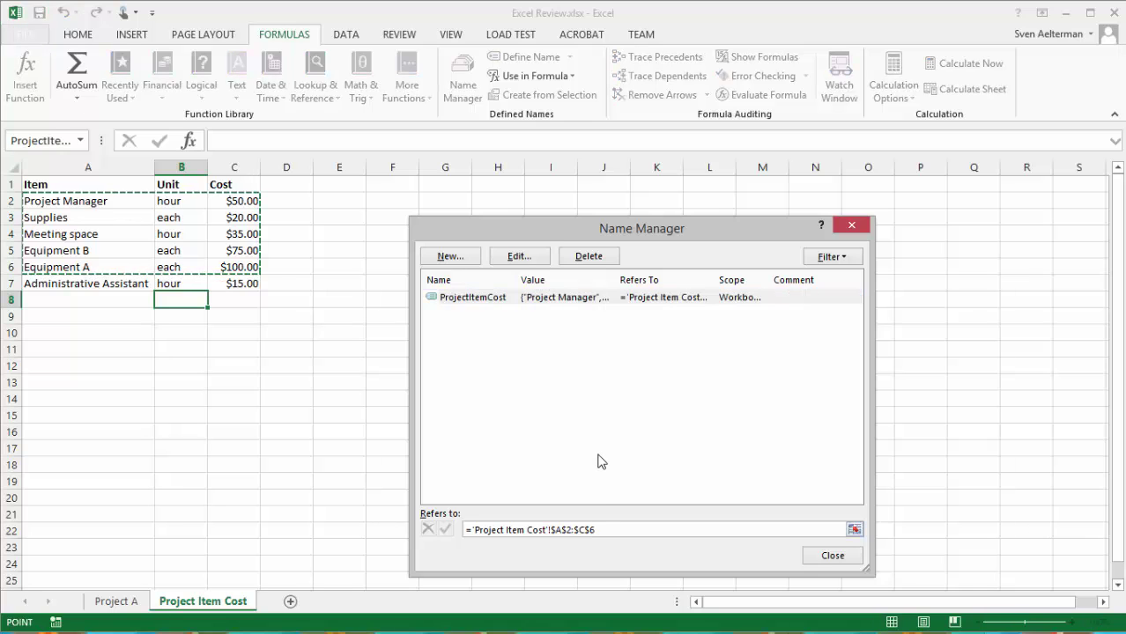
{"action": "key", "text": "BackSpace"}
{"action": "type", "text": "7"}
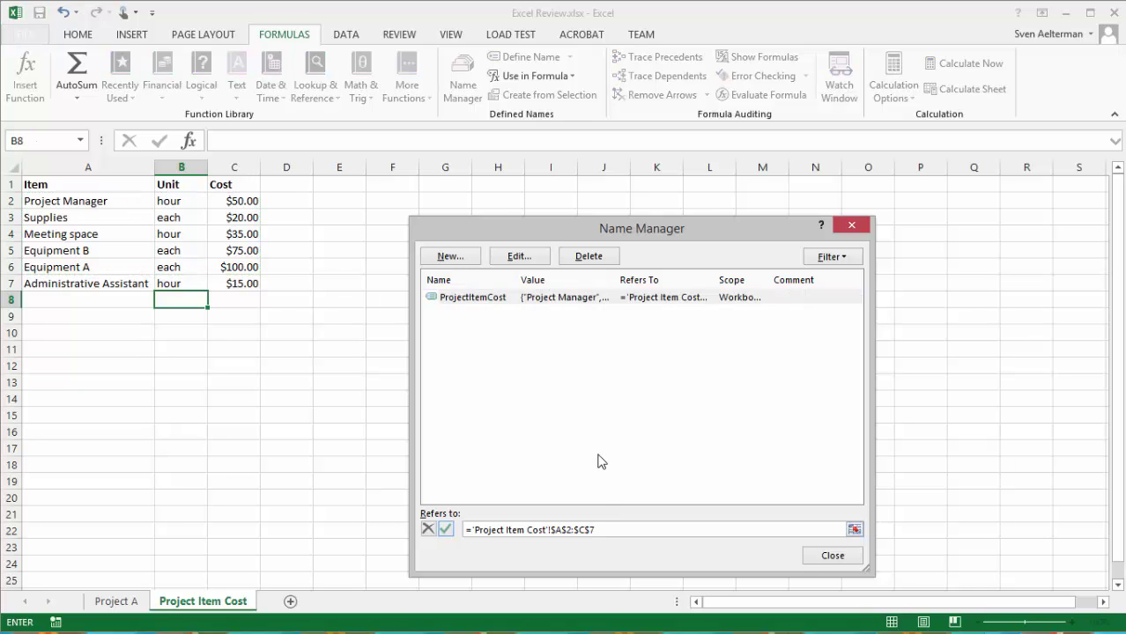
{"action": "left_click", "coordinate": [606, 529]}
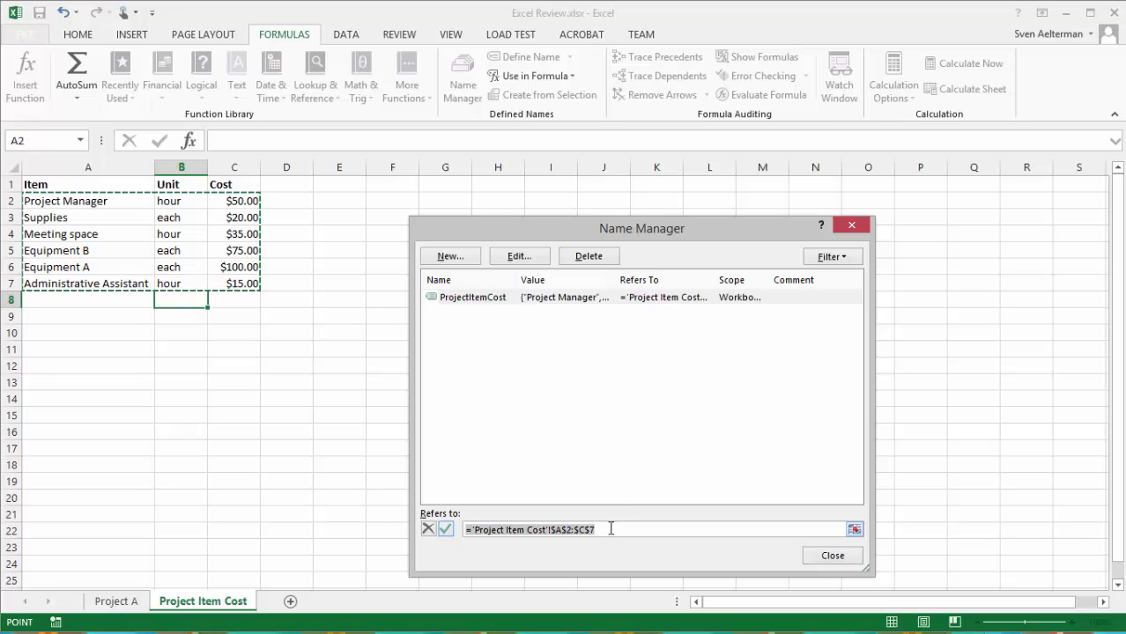
{"action": "left_click", "coordinate": [611, 529]}
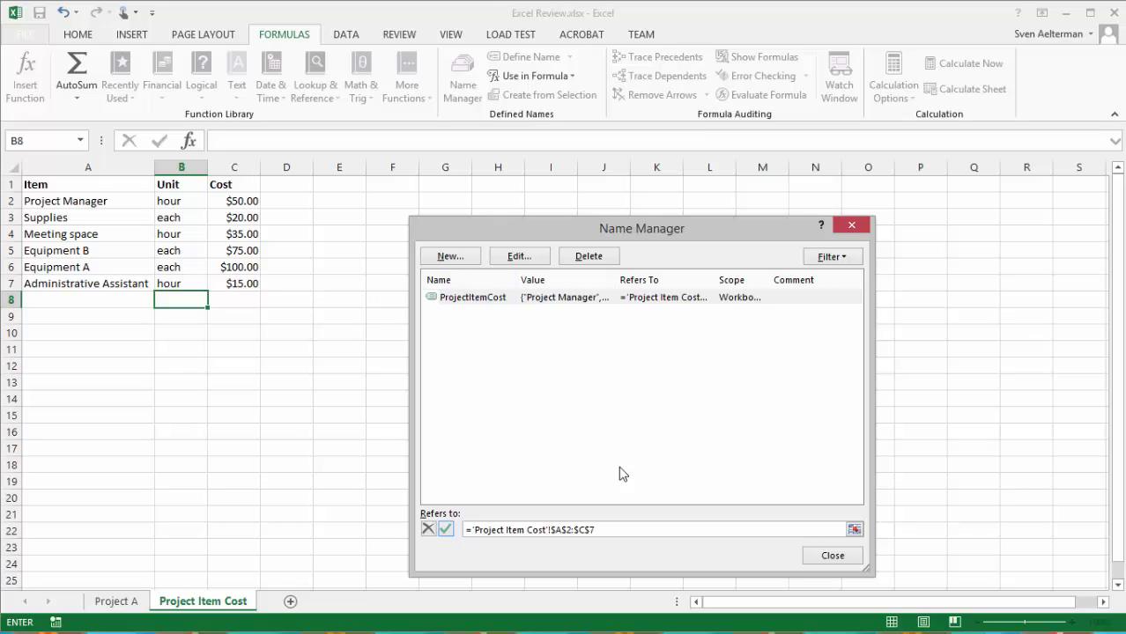
{"action": "left_click", "coordinate": [446, 530]}
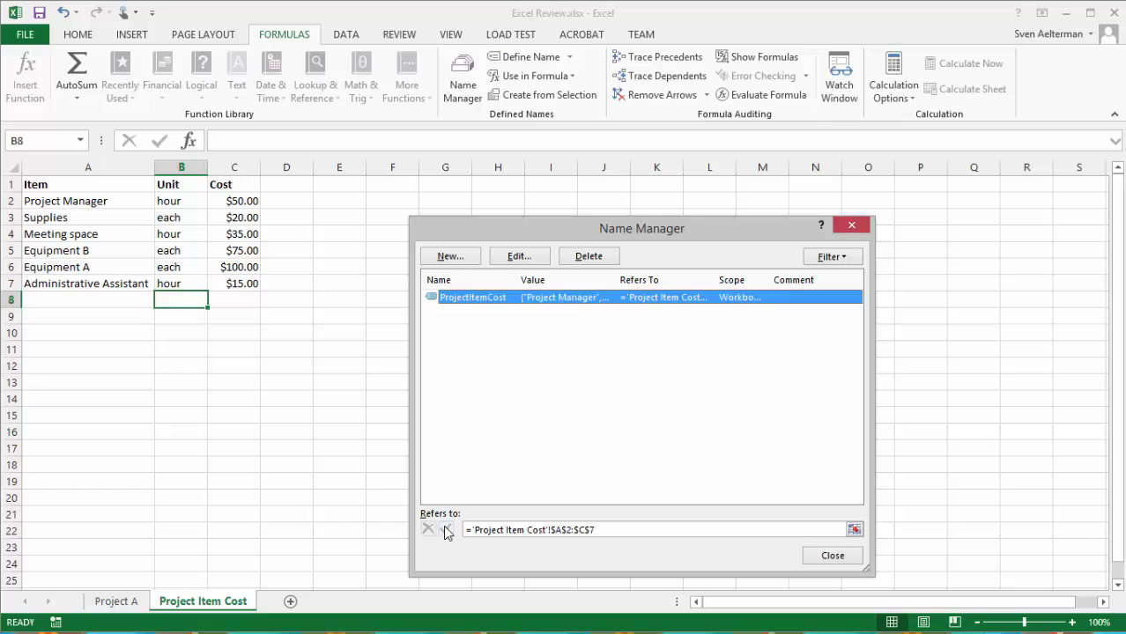
{"action": "left_click", "coordinate": [822, 558]}
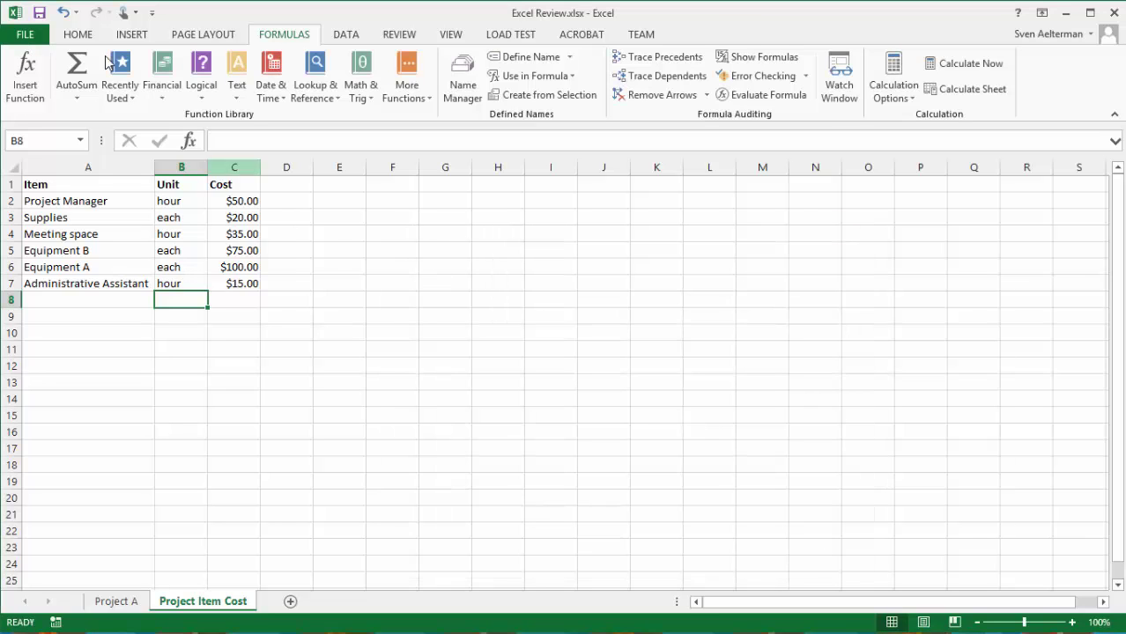
On the Project A sheet, copy the Total Budget Cost formula from D3 into D4 for Administrative Assistant
{"action": "left_click", "coordinate": [116, 602]}
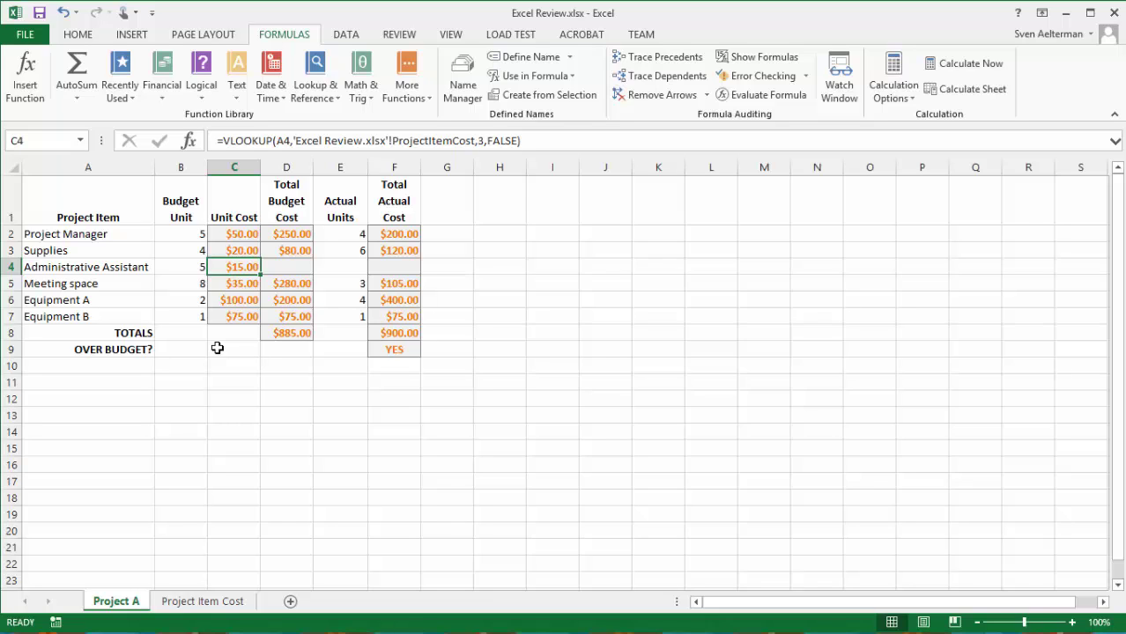
{"action": "key", "text": "Right"}
{"action": "key", "text": "Up"}
{"action": "key", "text": "ctrl+c"}
{"action": "key", "text": "Down"}
{"action": "key", "text": "ctrl+v"}
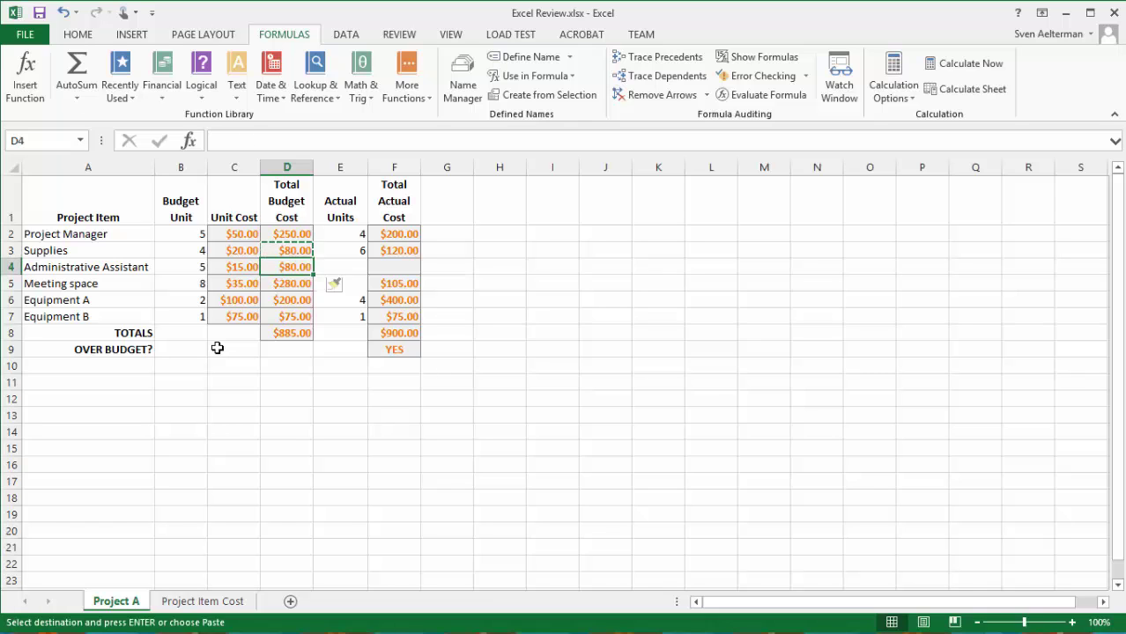
Copy the Total Actual Cost formula from F3 into F4 for Administrative Assistant
{"action": "key", "text": "Right"}
{"action": "key", "text": "Right"}
{"action": "key", "text": "Up"}
{"action": "key", "text": "ctrl+c"}
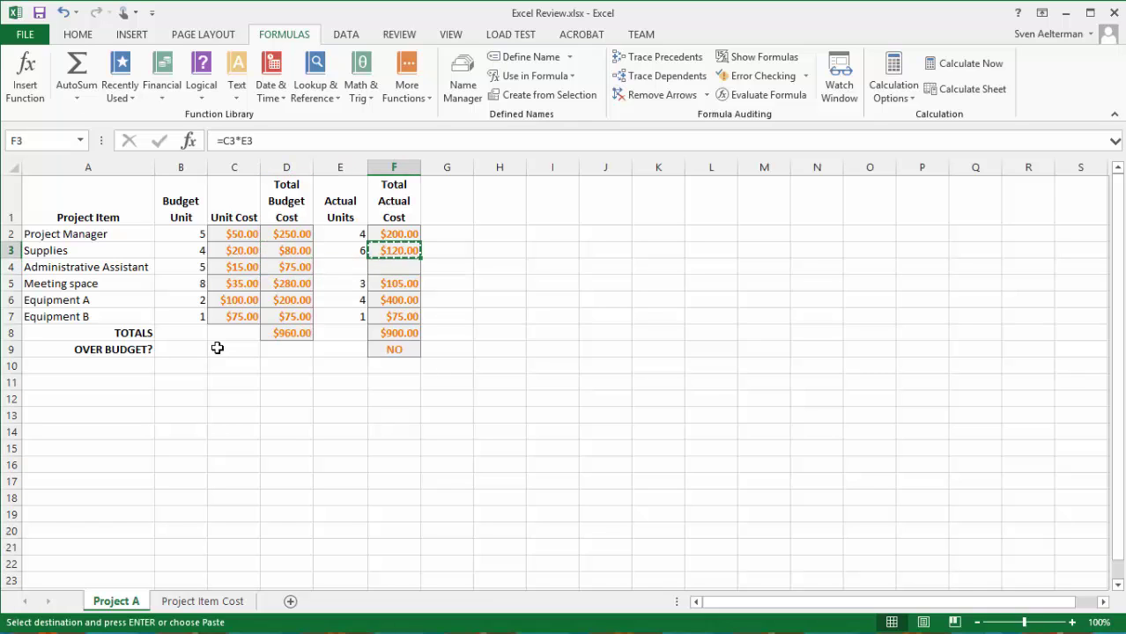
{"action": "key", "text": "Down"}
{"action": "key", "text": "ctrl+v"}
Enter 2 as the Actual Units for Administrative Assistant in E4
{"action": "key", "text": "Left"}
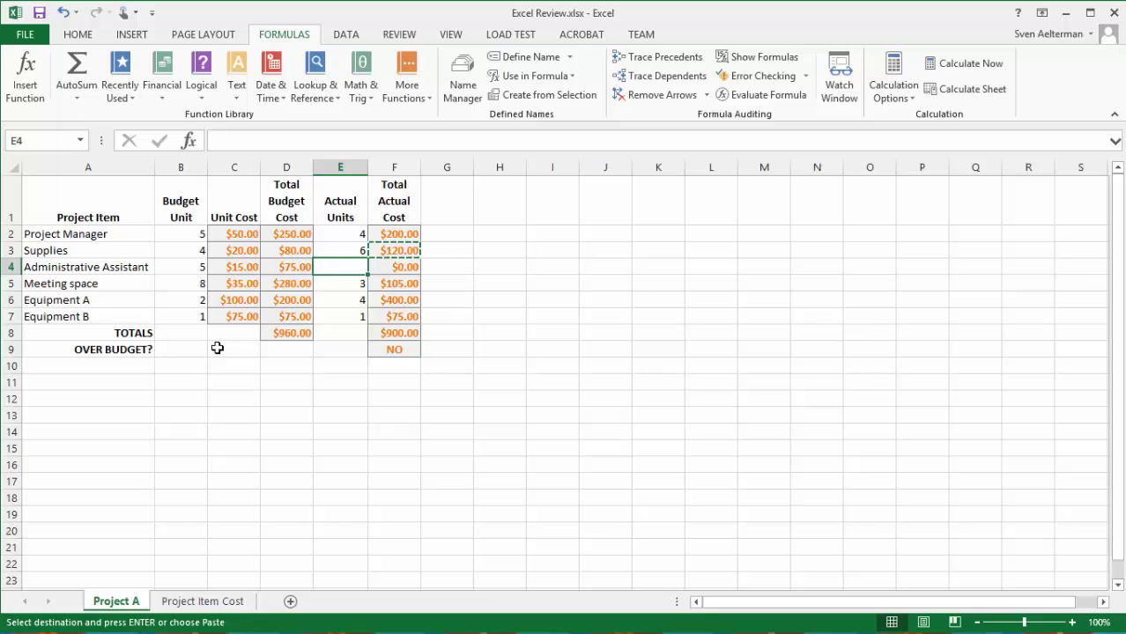
{"action": "type", "text": "2"}
{"action": "key", "text": "Return"}
{"action": "key", "text": "Up"}
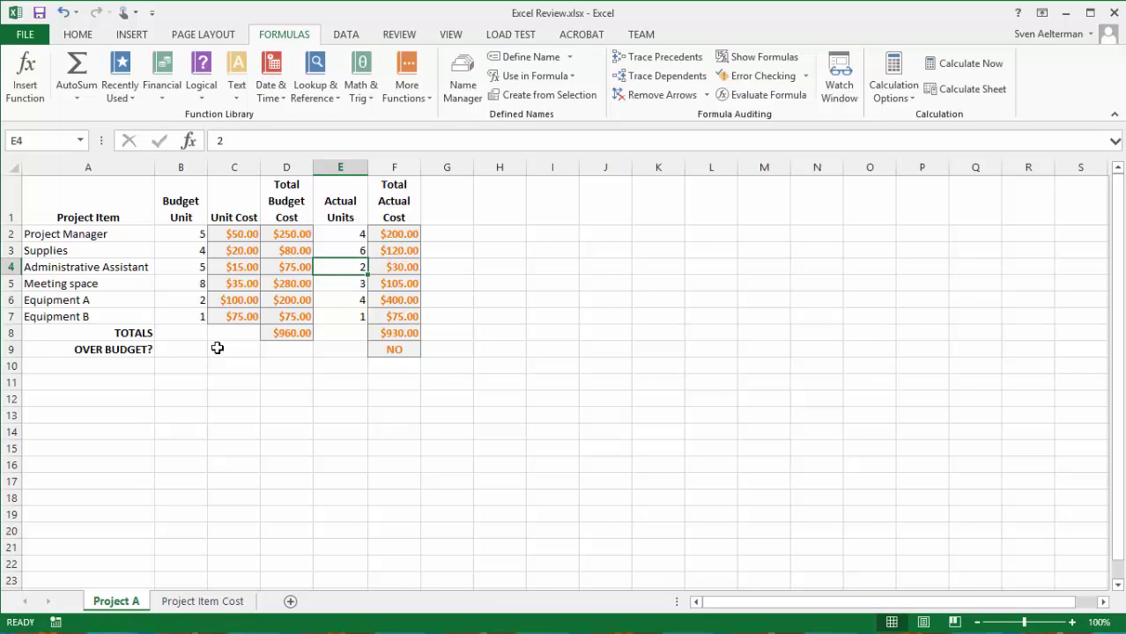
Check which rows the TOTALS formulas in D8 and F8 sum, leaving both formulas as they are
{"action": "left_click", "coordinate": [282, 335]}
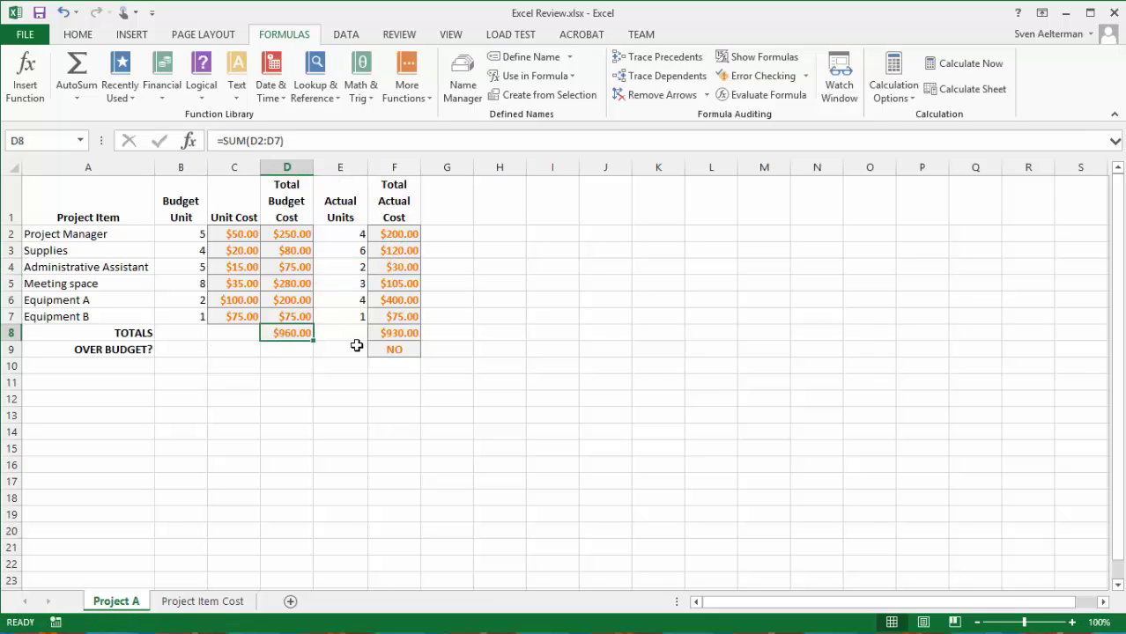
{"action": "left_click", "coordinate": [398, 332]}
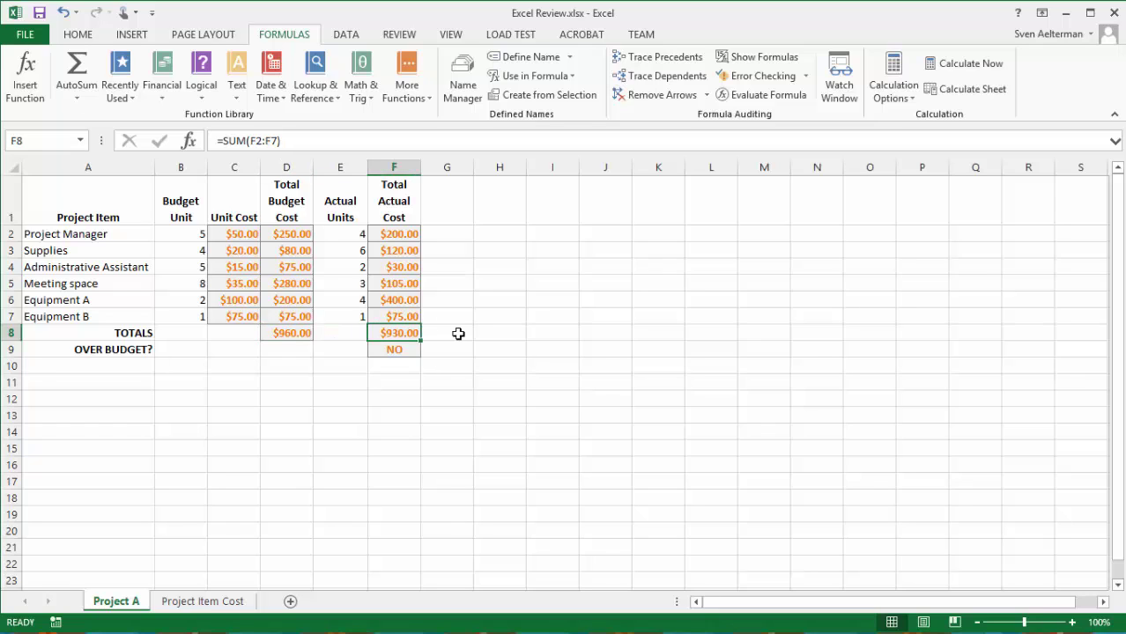
{"action": "key", "text": "F2"}
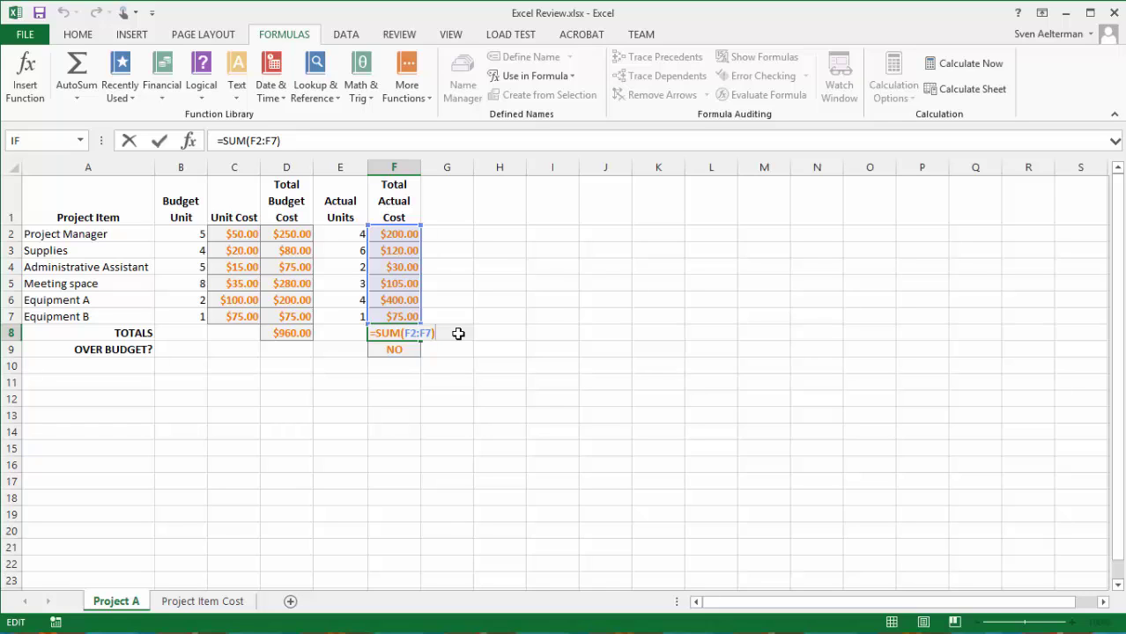
{"action": "key", "text": "Escape"}
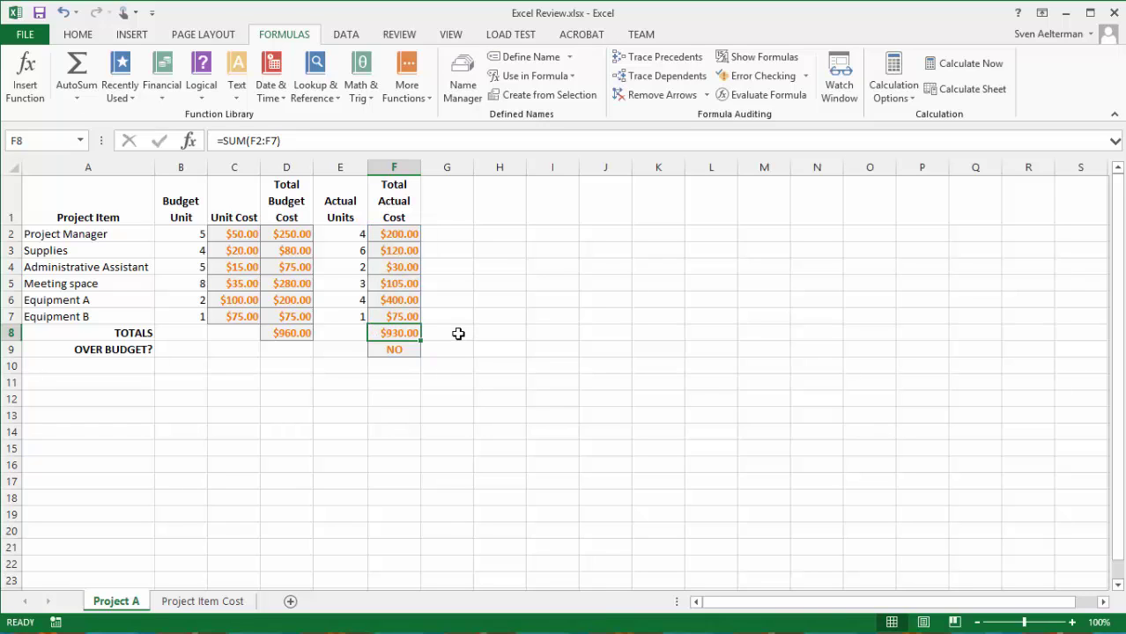